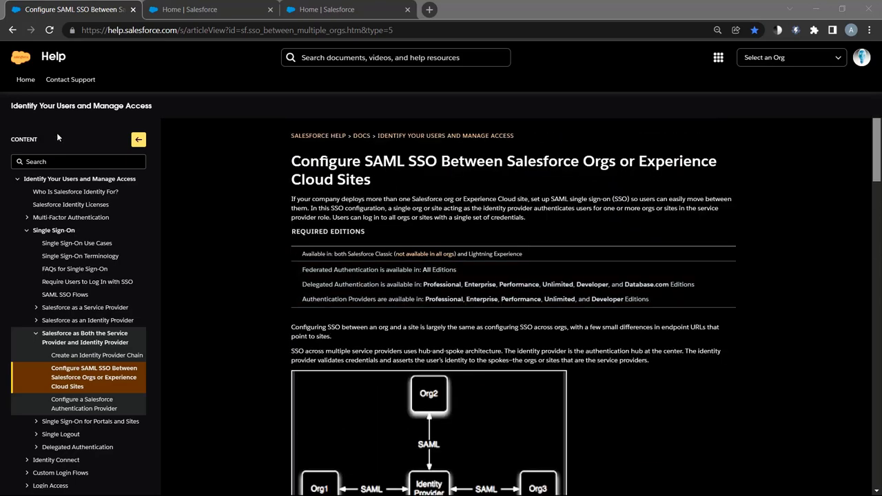
Open the Identity Provider settings in Setup of the mindful-fox org
left_click(182, 10)
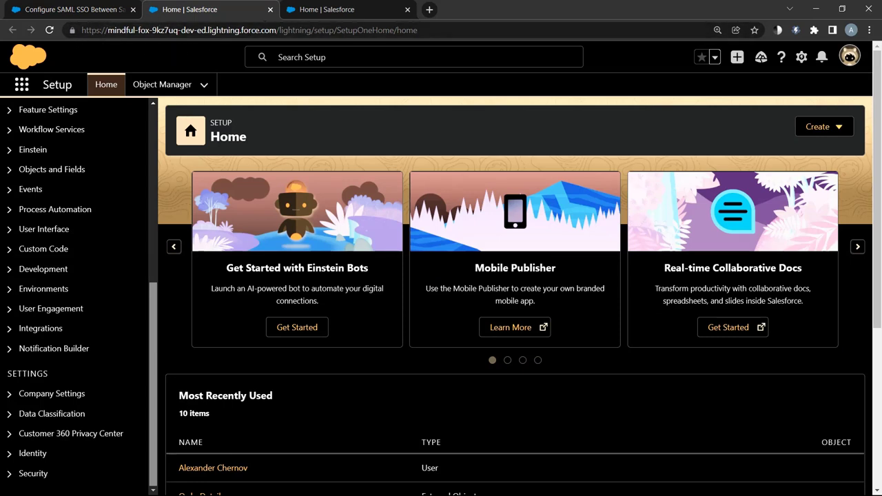
left_click(317, 10)
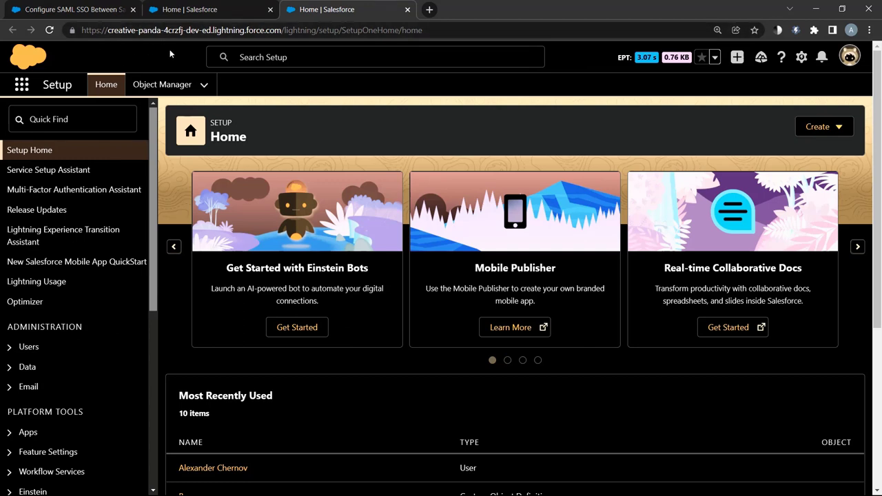
left_click(185, 10)
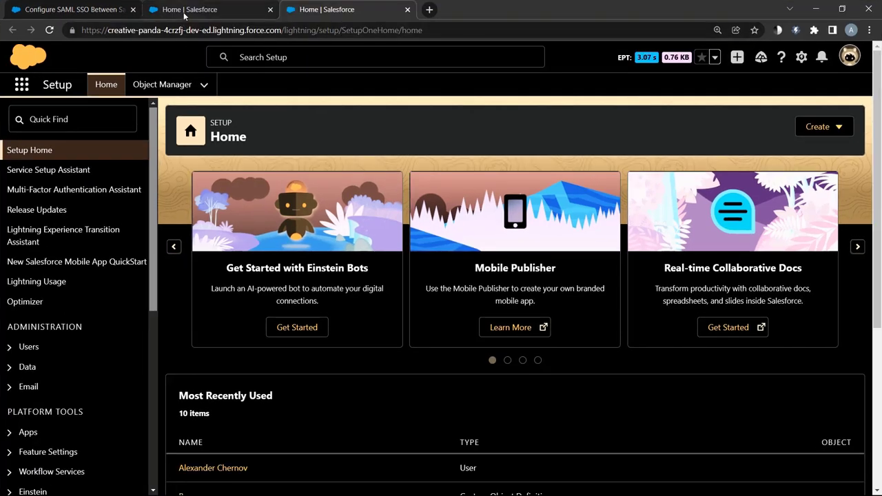
left_click(185, 9)
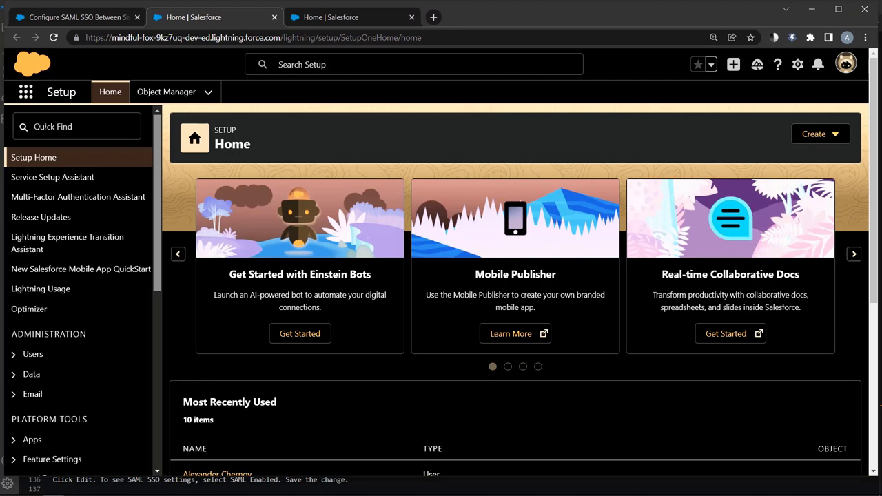
left_click(76, 127)
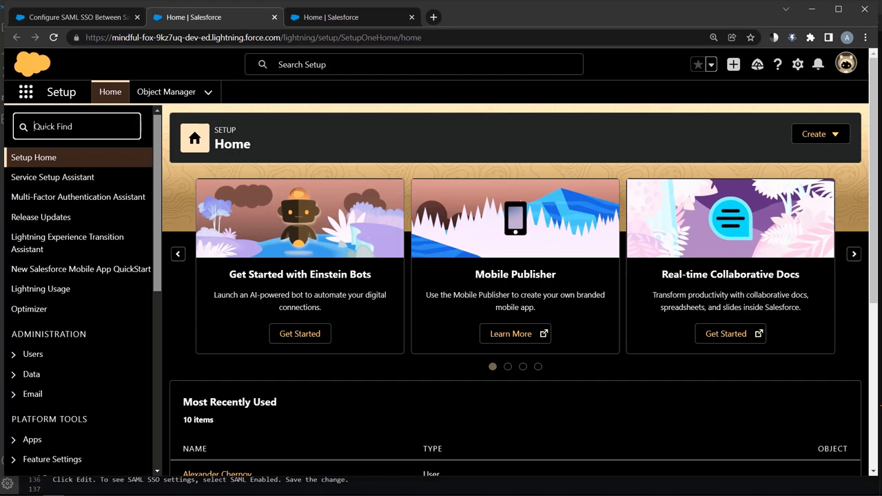
type("identity")
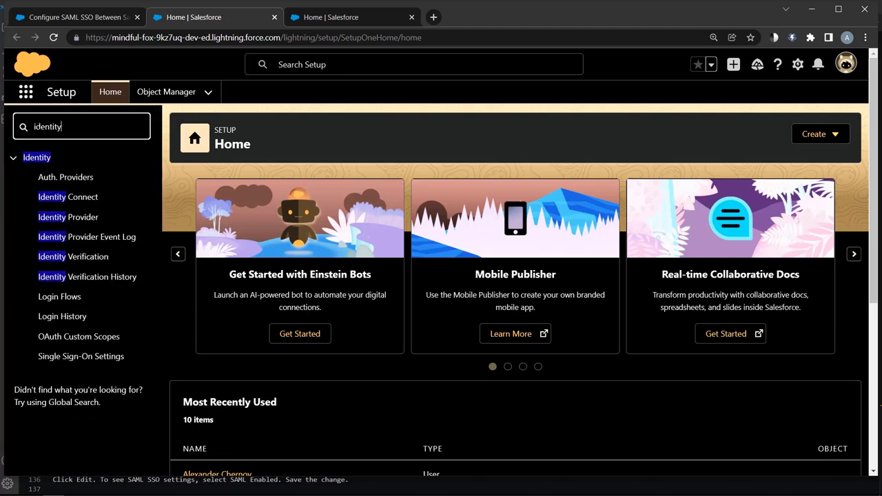
left_click(76, 219)
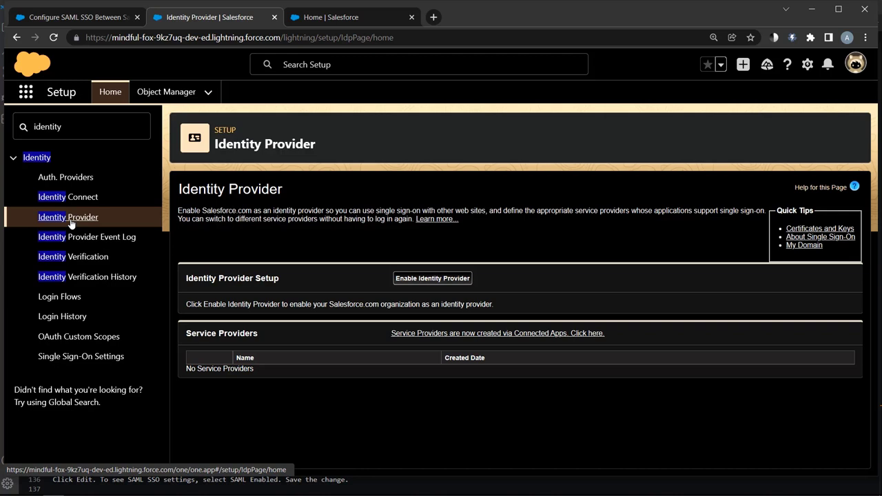
Create a new self-signed certificate with label and unique name Test from the identity provider setup, and try to download it
left_click(422, 282)
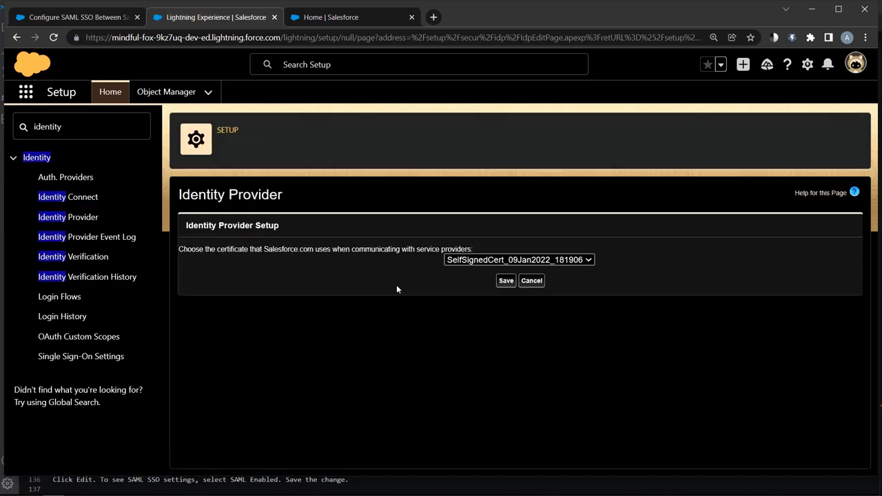
left_click(589, 263)
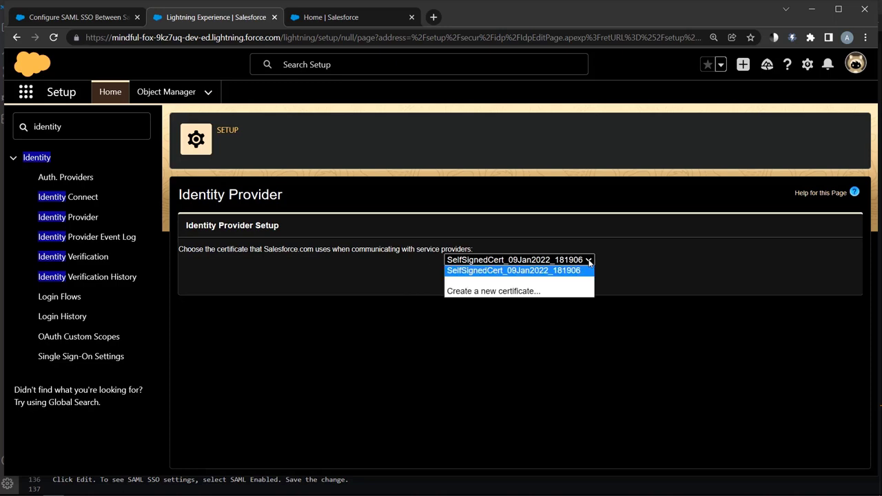
left_click(521, 290)
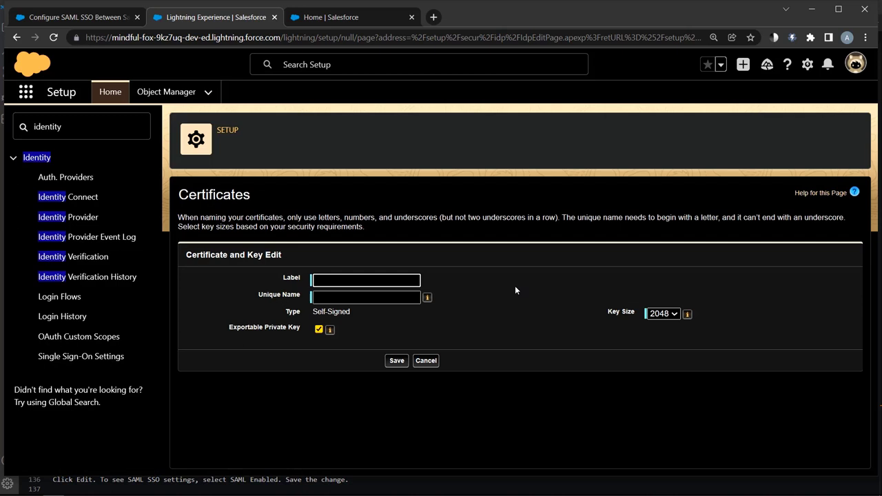
type("Test")
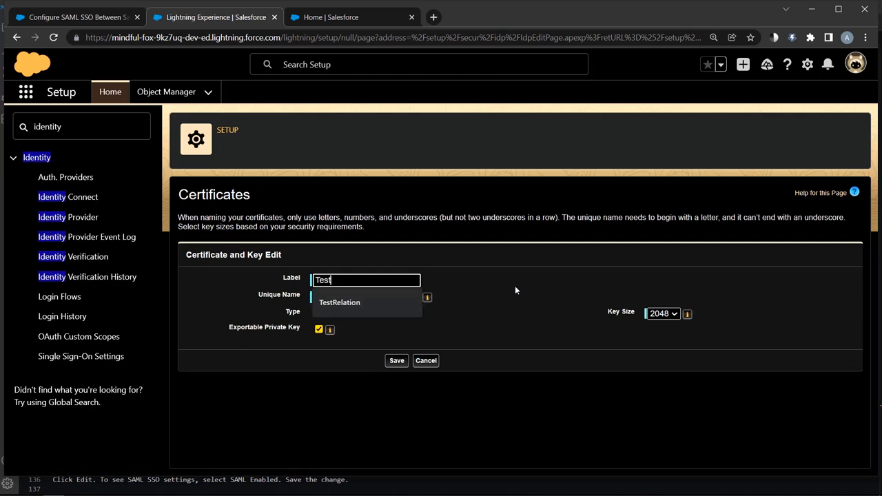
left_click(498, 294)
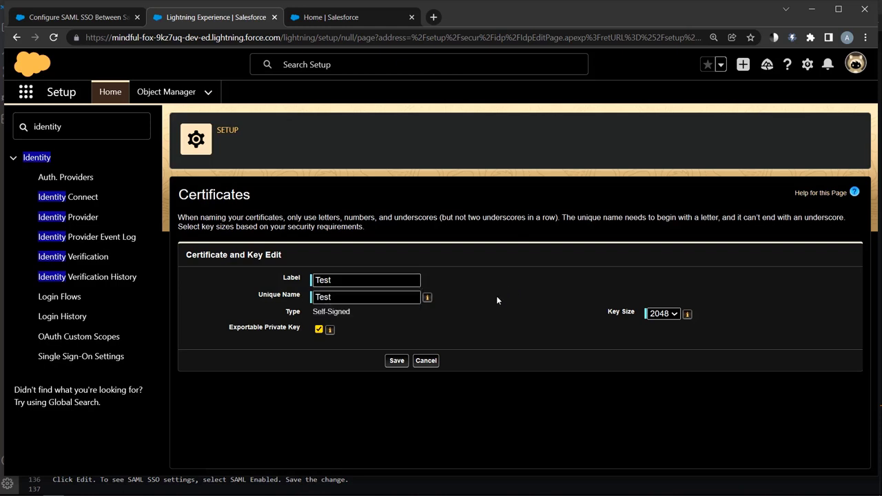
left_click(396, 362)
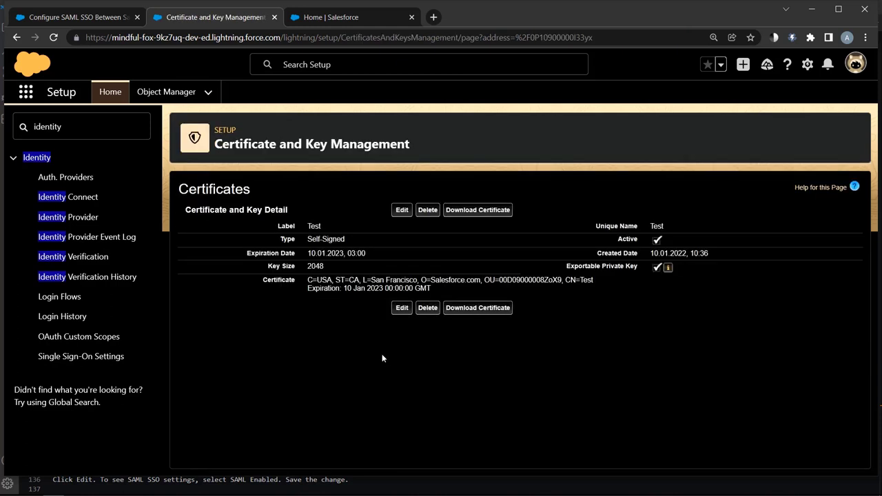
left_click(461, 308)
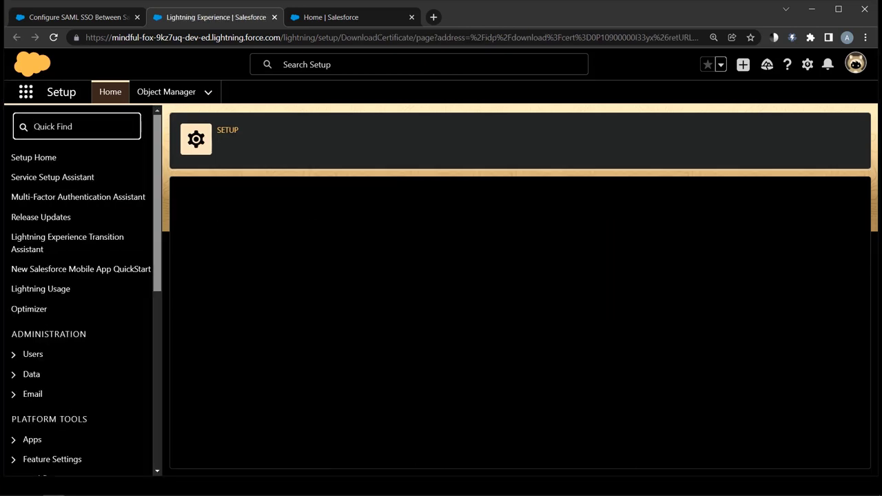
Return to the Identity Provider settings and enable the org as an identity provider using the Test certificate
type("ident")
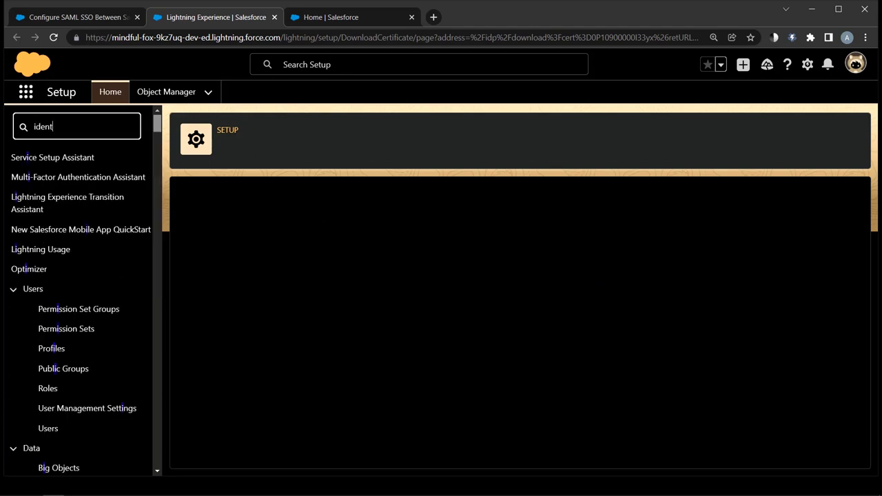
type("i")
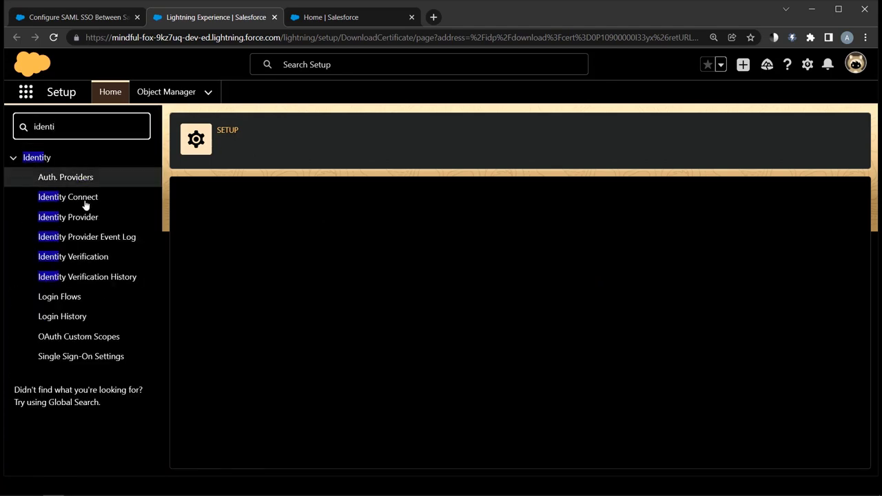
left_click(91, 219)
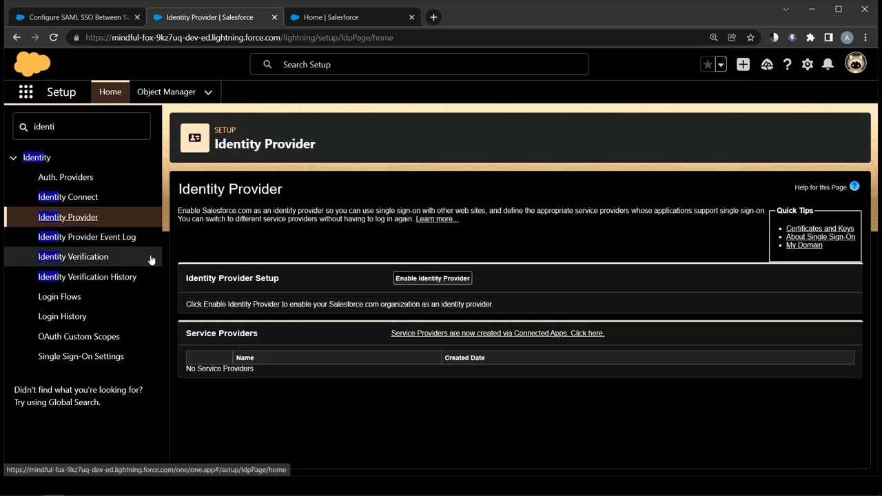
left_click(454, 280)
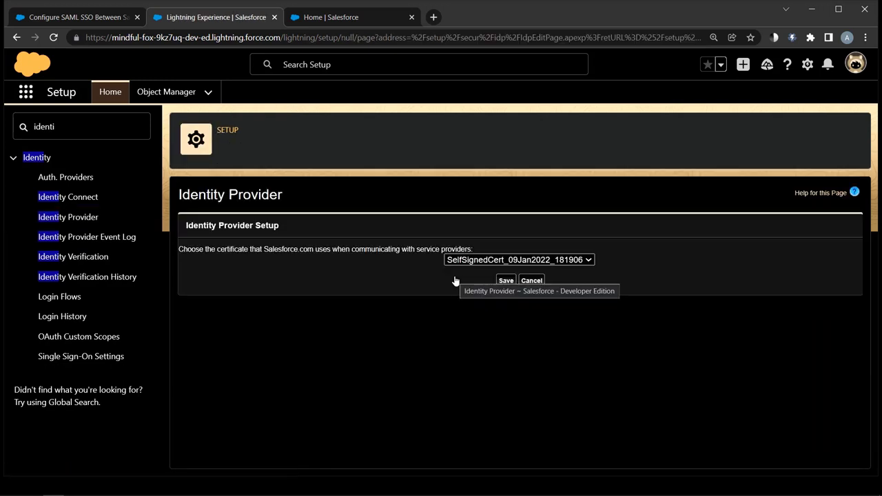
left_click(581, 262)
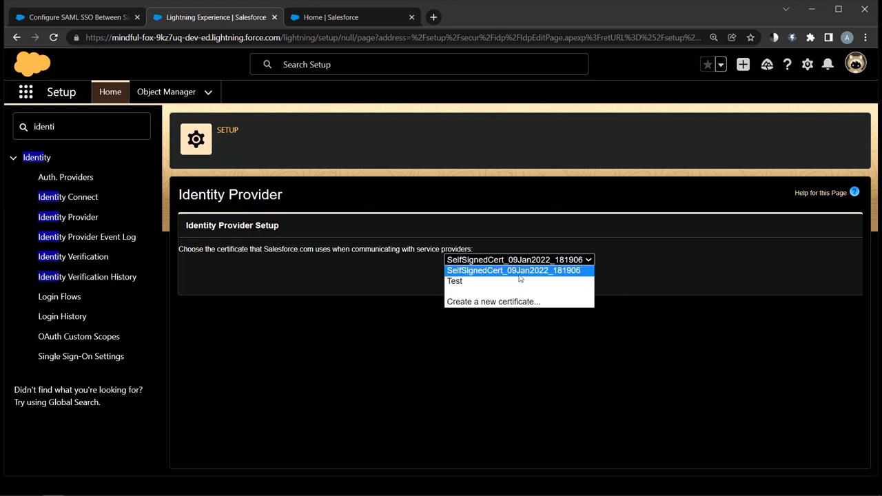
left_click(475, 283)
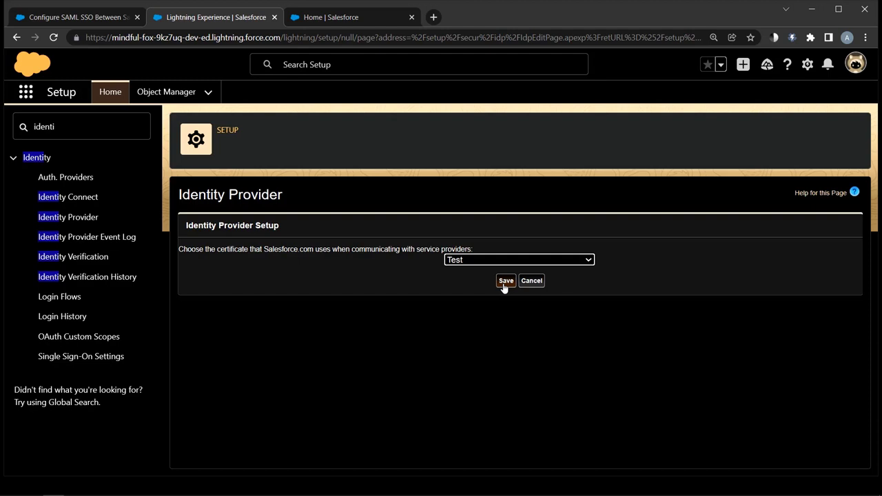
left_click(504, 284)
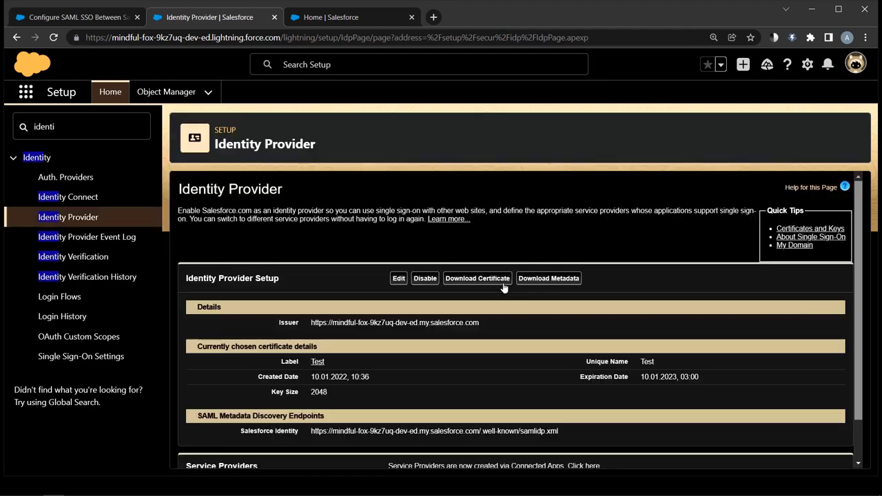
Download the identity provider's certificate as Test.crt and its metadata as an XML file to the Desktop
left_click(478, 282)
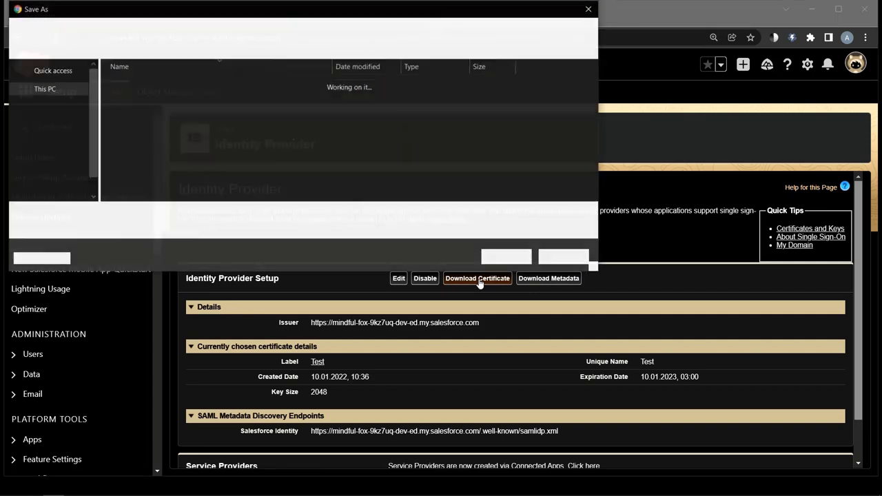
left_click(505, 257)
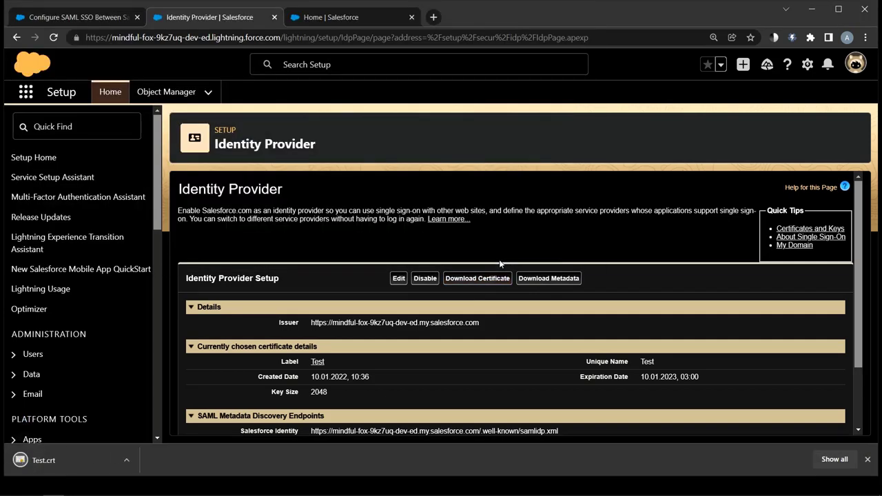
left_click(540, 279)
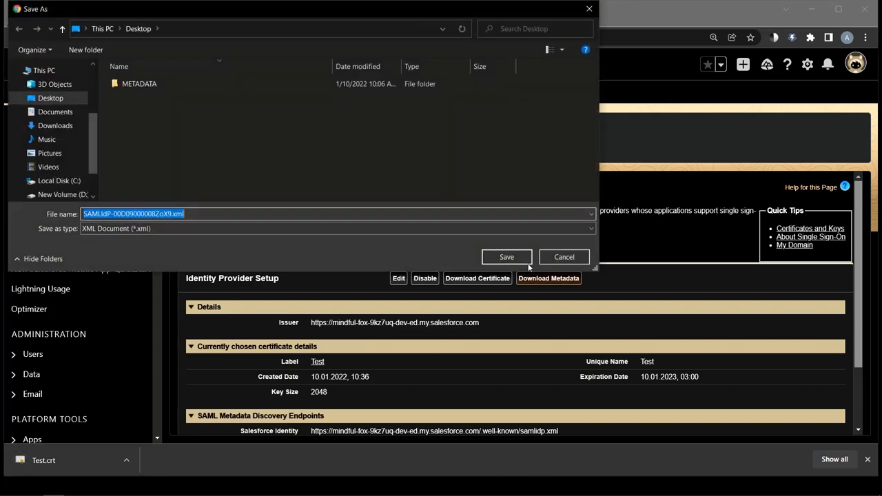
left_click(506, 257)
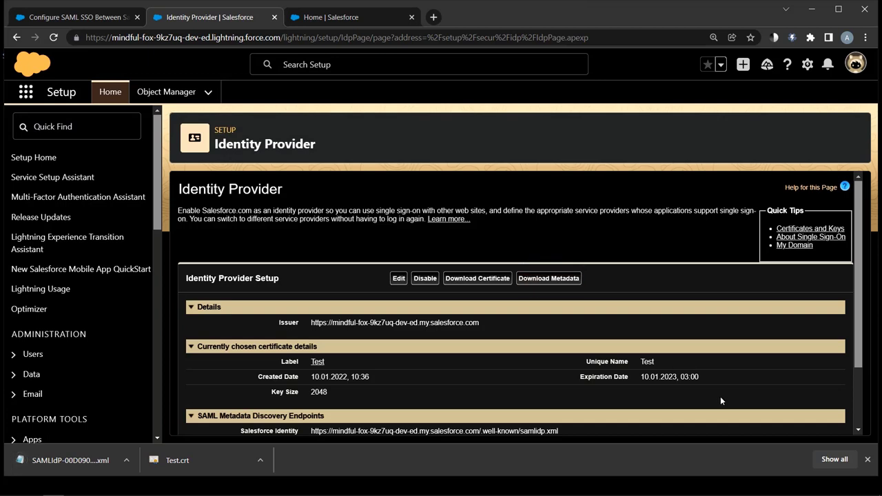
left_click(867, 459)
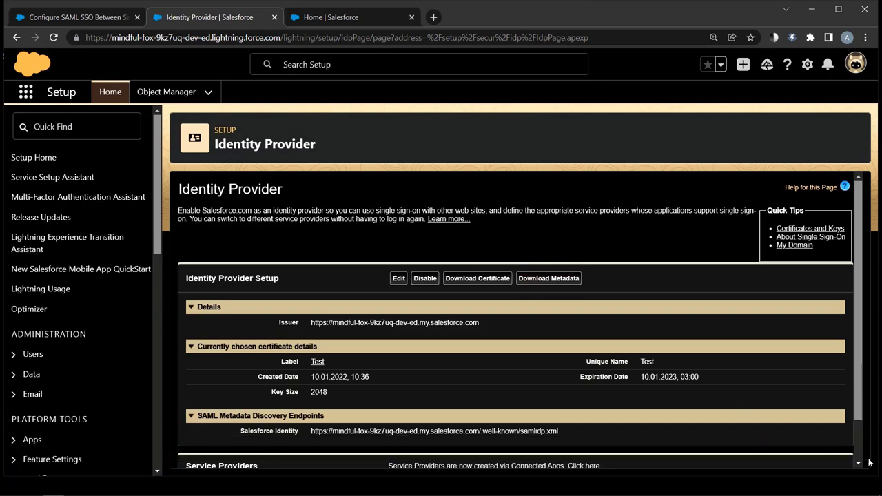
Open Single Sign-On Settings in the creative-panda org and check that SAML is enabled, leaving the settings unedited
left_click(328, 19)
left_click(76, 126)
type("single")
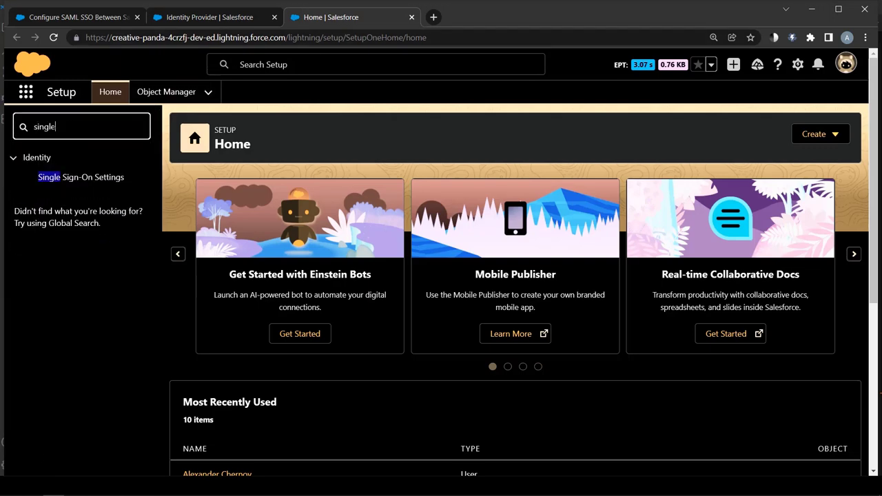
left_click(96, 180)
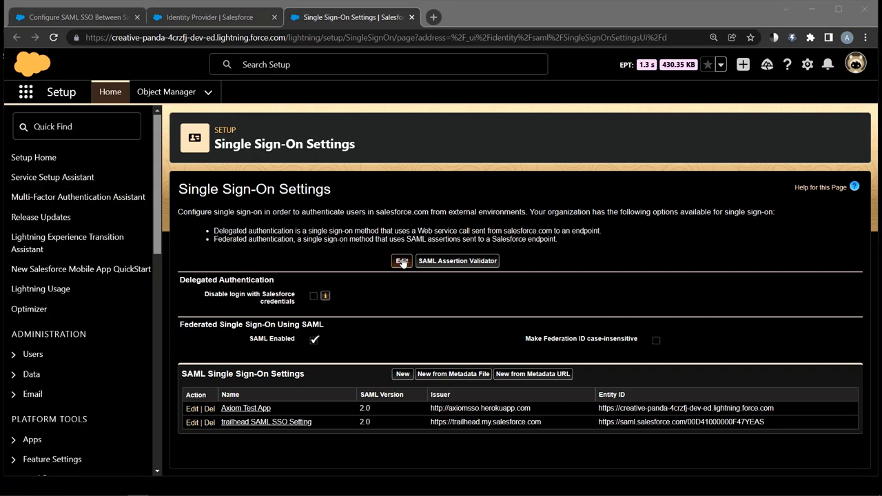
left_click(402, 262)
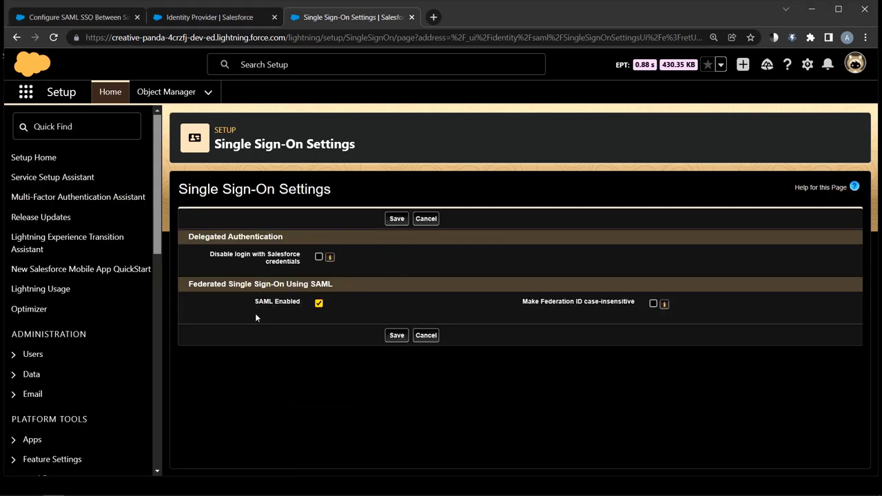
left_click(426, 219)
Start a new SAML single sign-on configuration from the identity provider metadata XML file on the Desktop
left_click(370, 425)
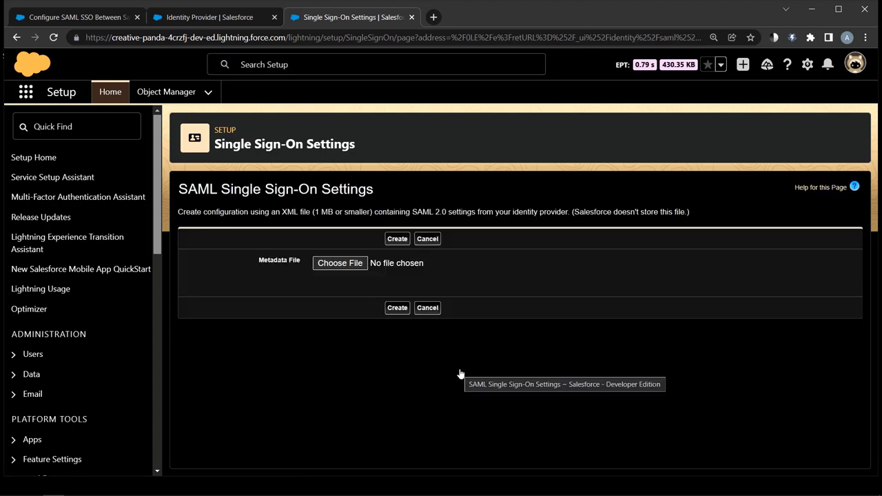
left_click(340, 263)
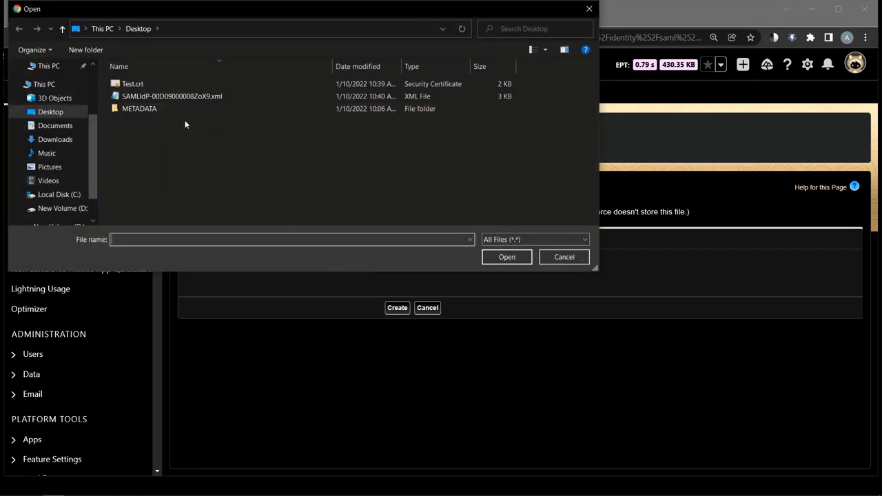
double_click(173, 96)
left_click(397, 308)
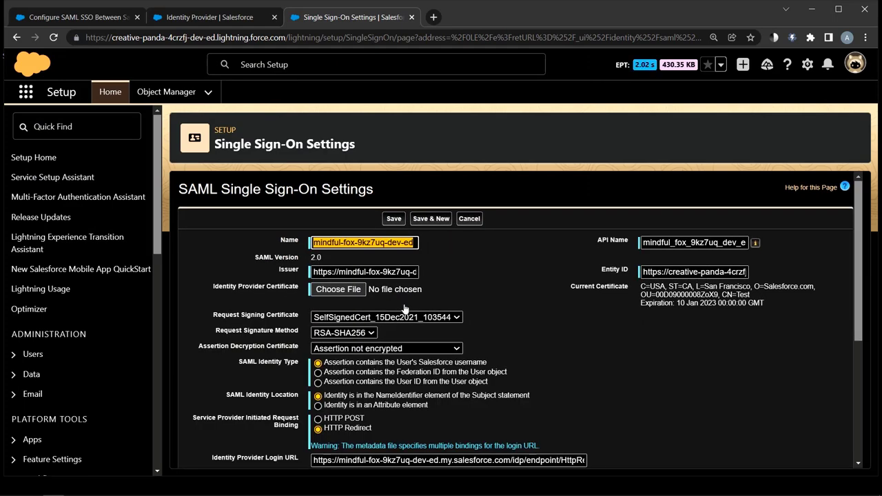
Attach Test.crt as the Identity Provider Certificate and set the SAML Identity Type to the Federation ID from the User object
left_click(333, 292)
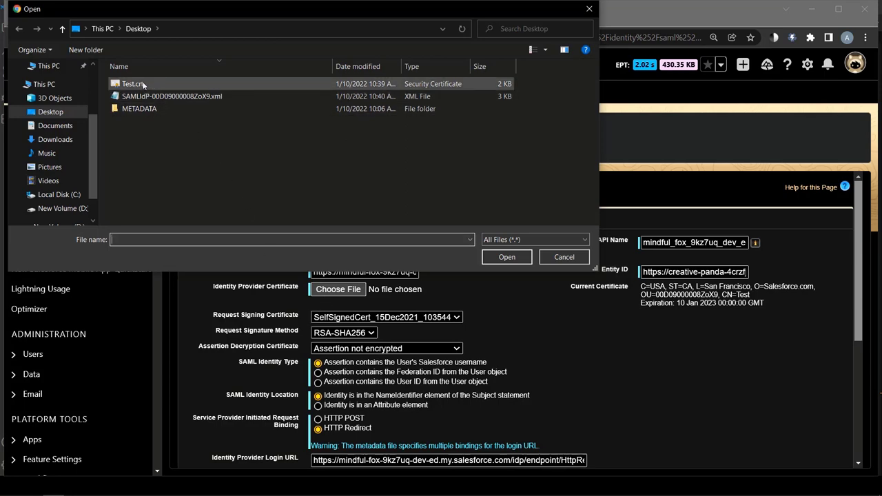
double_click(143, 84)
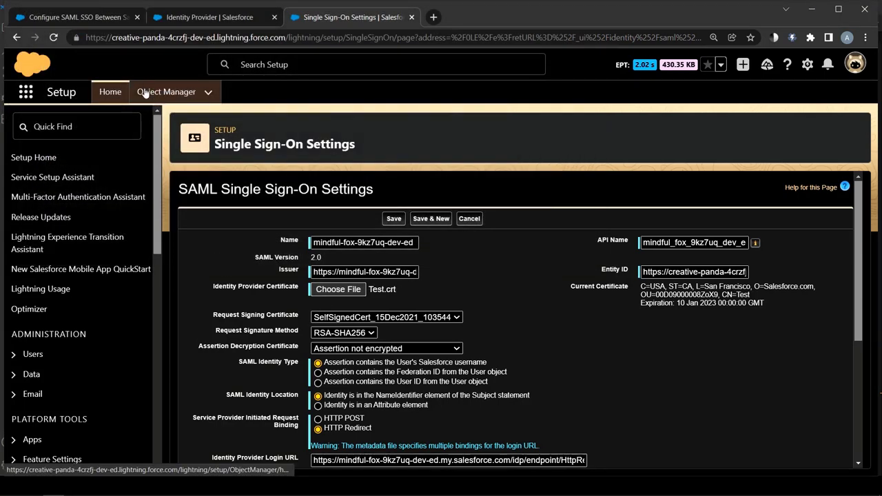
left_click(318, 373)
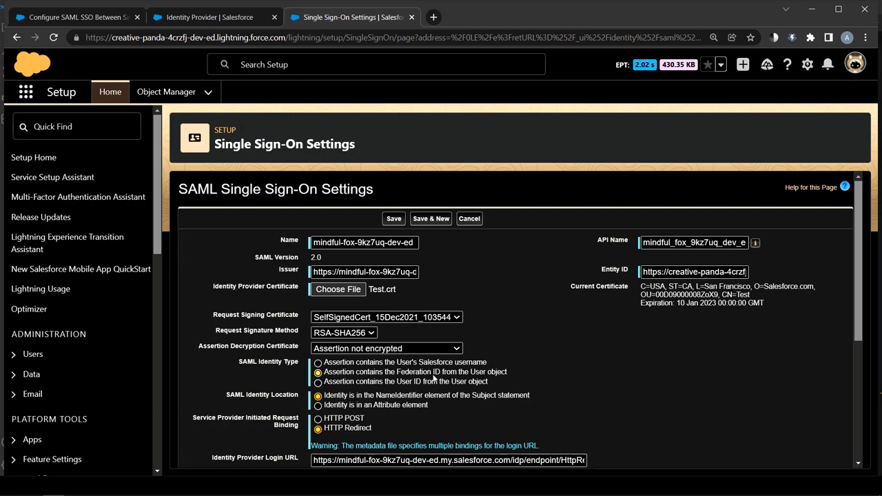
Save the SAML single sign-on configuration and copy its Entity ID with its label into the blank Notepad note
left_click(391, 220)
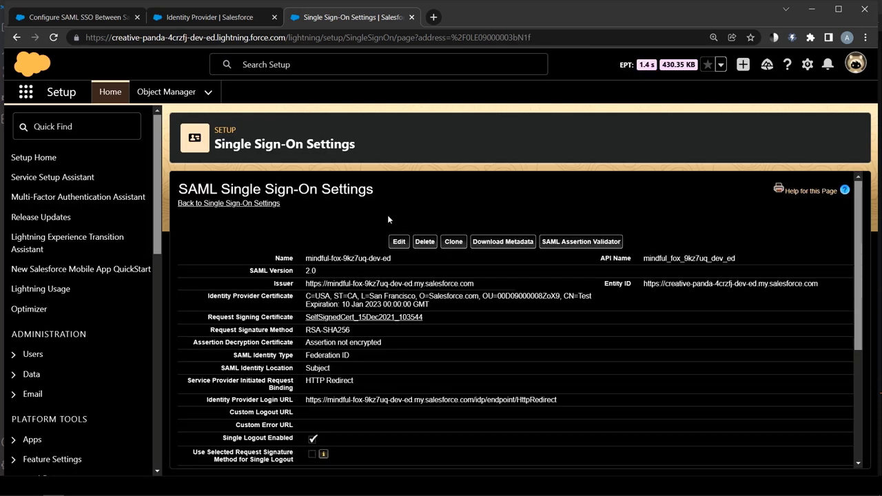
left_click_drag(815, 283, 598, 287)
key("ctrl+c")
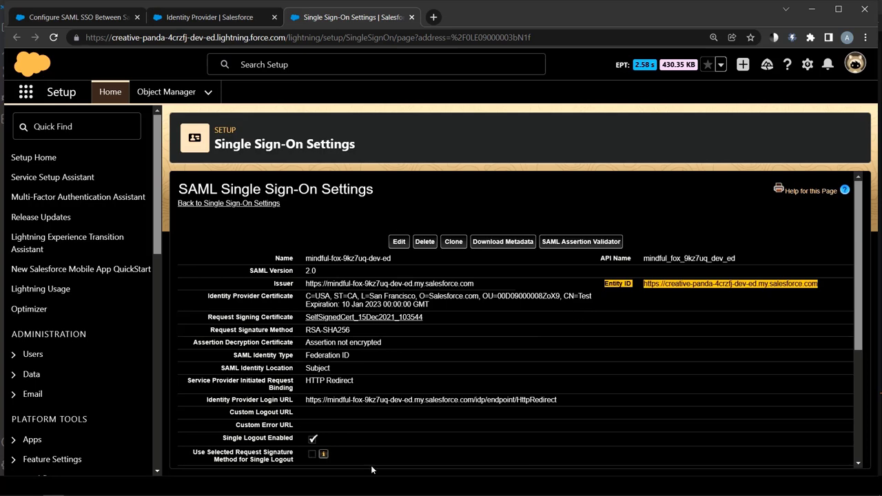
left_click(95, 487)
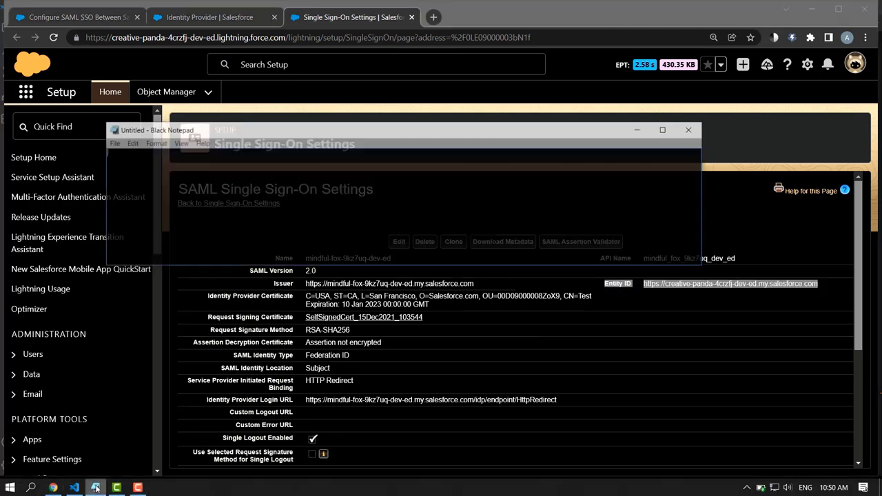
key("ctrl+v")
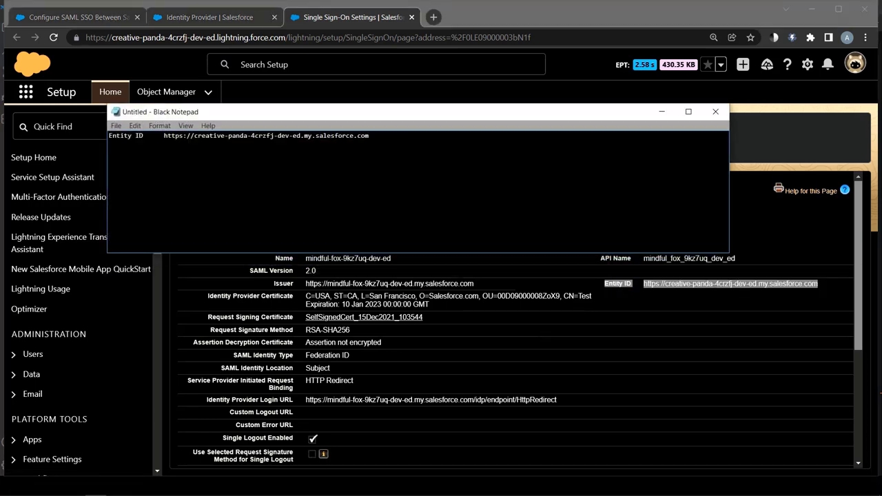
left_click(661, 112)
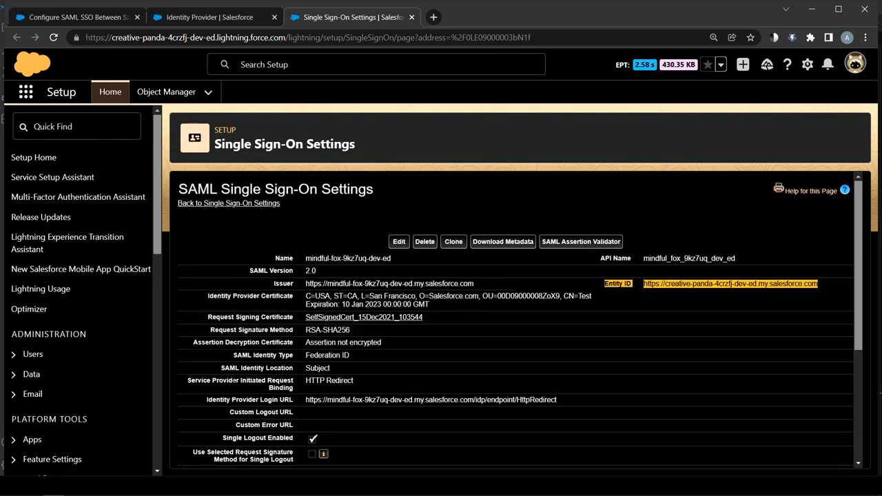
Copy the organization's Login URL from the SAML endpoints onto a separate line below the Entity ID in Notepad
scroll(516, 317, "down", 3)
scroll(515, 317, "down", 1)
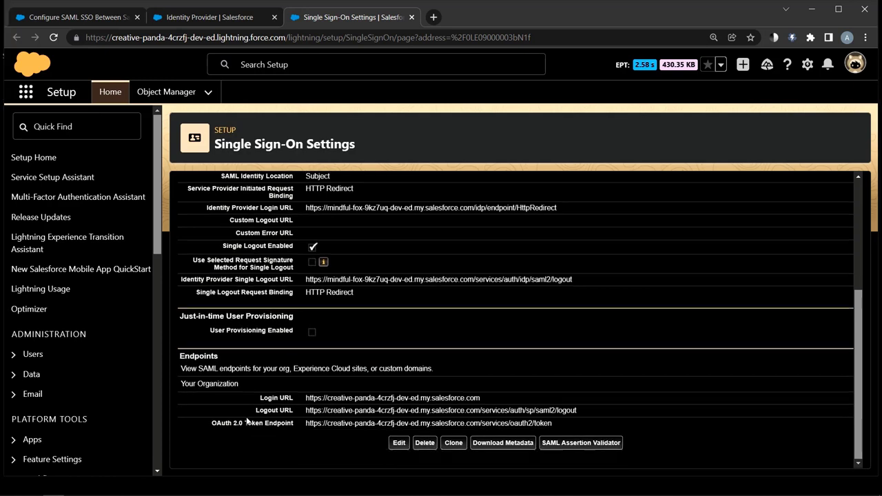
left_click_drag(483, 399, 255, 397)
key("ctrl+c")
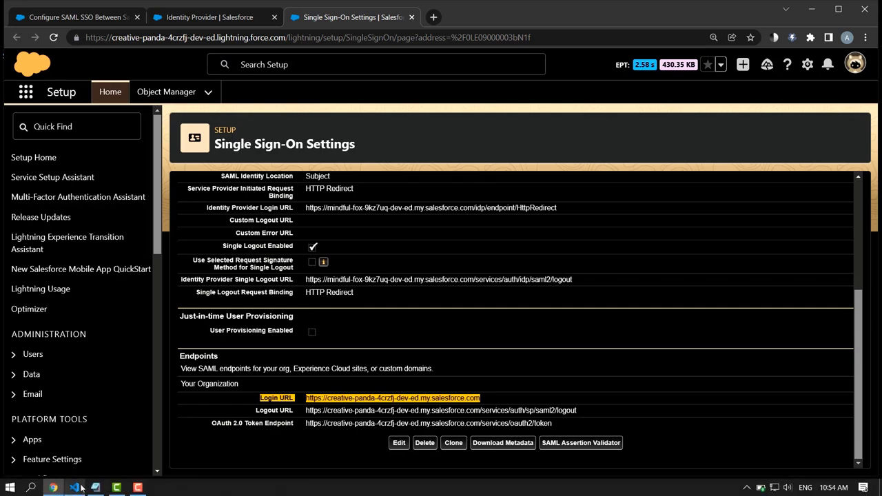
left_click(93, 489)
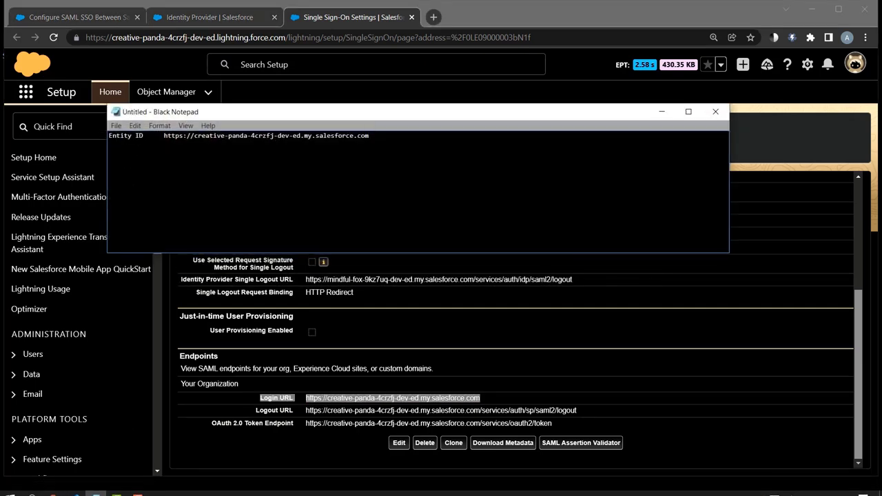
key("Return")
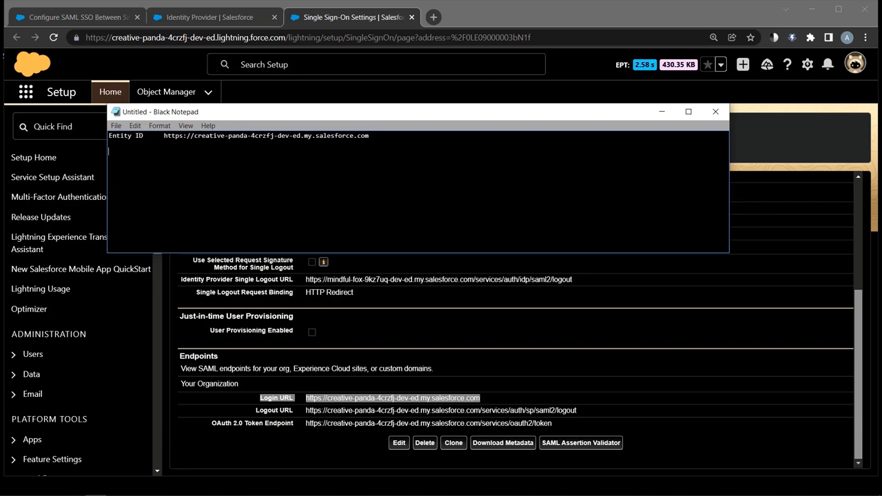
key("ctrl+v")
left_click(176, 432)
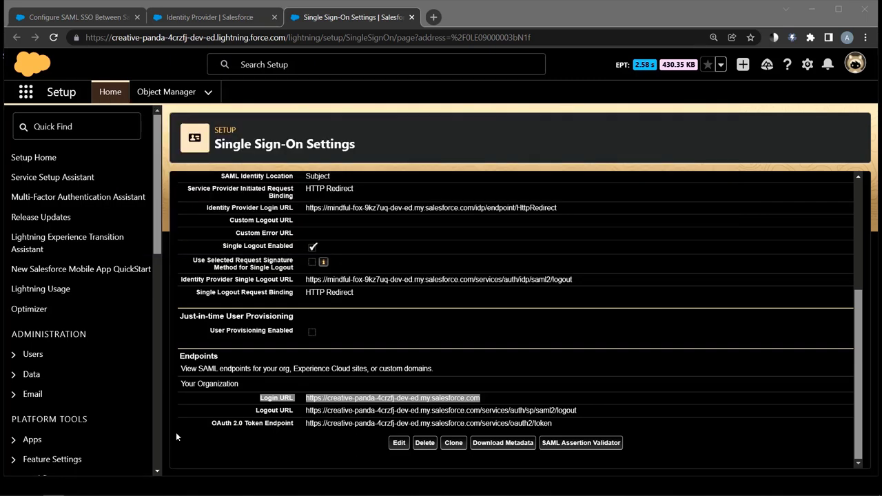
Find and open the My Domain settings in the creative-panda org's Setup
left_click(69, 126)
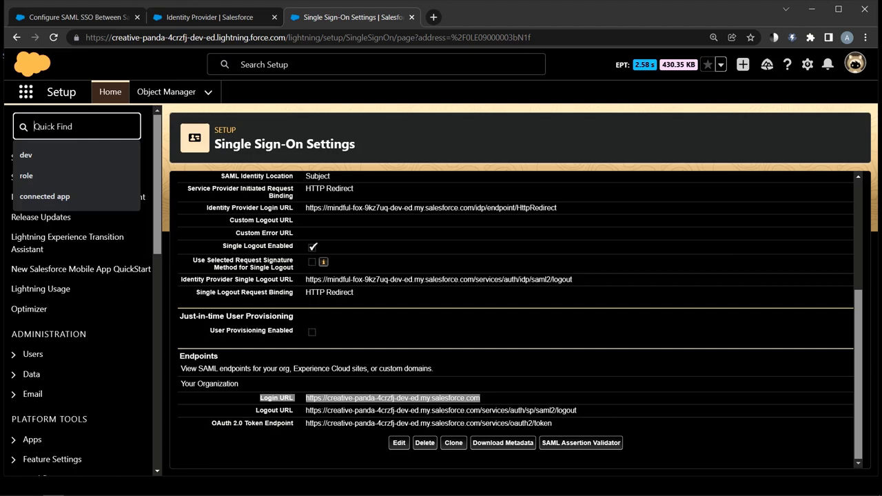
type("my")
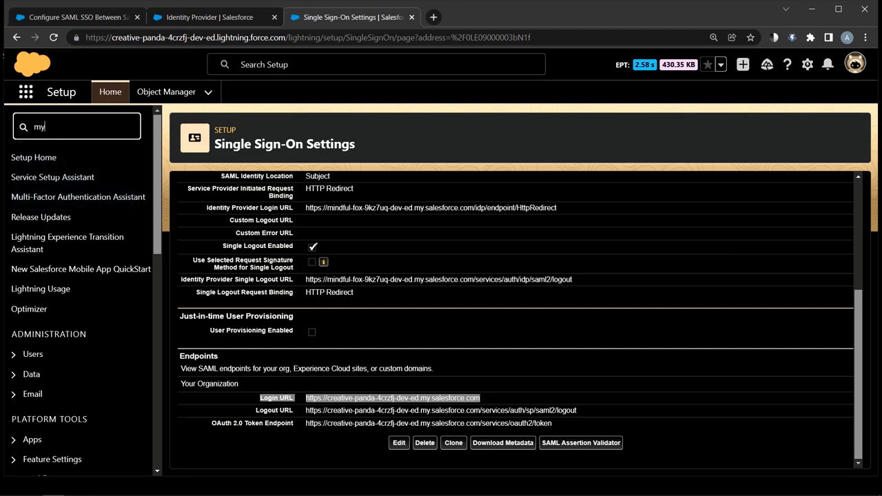
type(" doma")
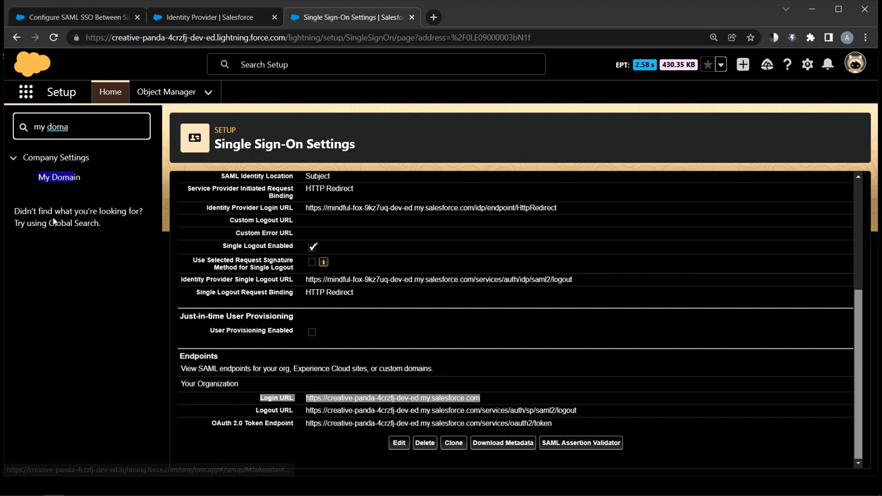
left_click(65, 177)
left_click(58, 184)
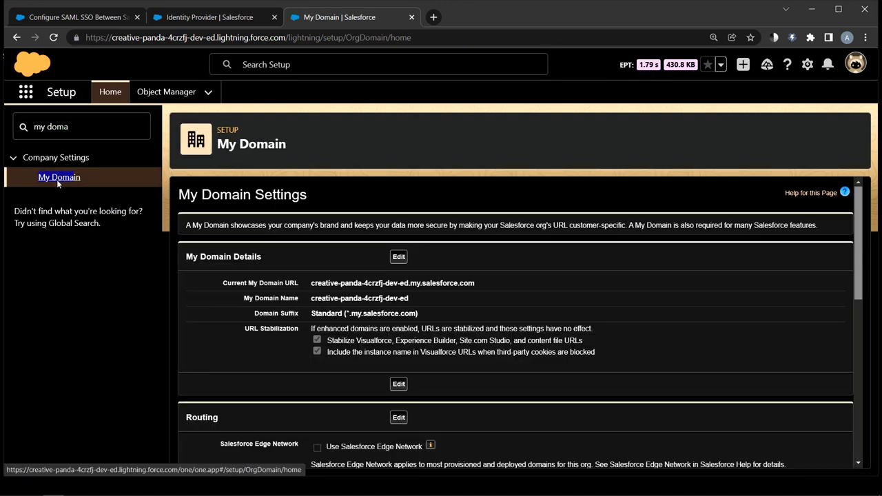
Add mindful-fox-9kz7uq-dev-ed as an authentication service alongside Login Form in the Authentication Configuration and save it
scroll(352, 315, "down", 3)
scroll(350, 314, "down", 3)
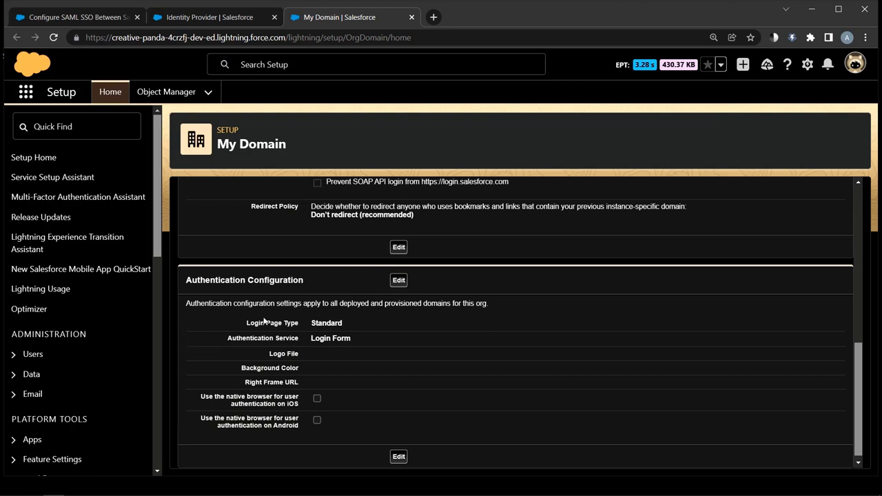
scroll(264, 320, "down", 1)
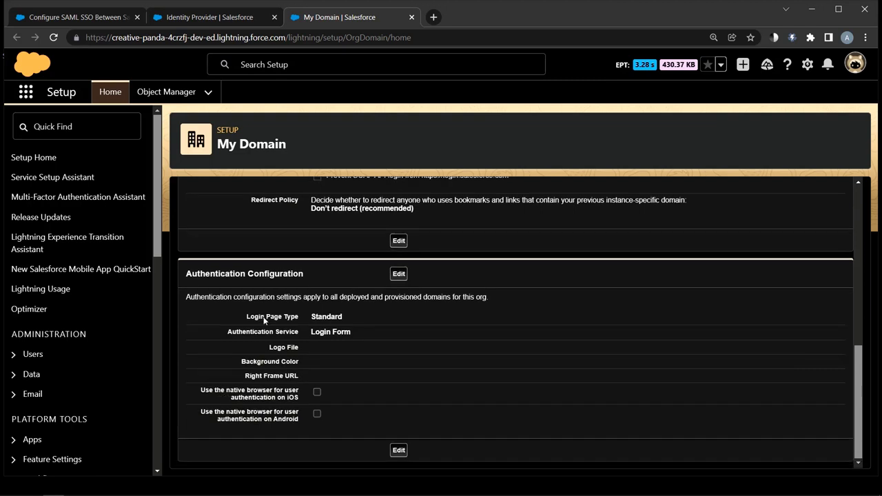
left_click(399, 274)
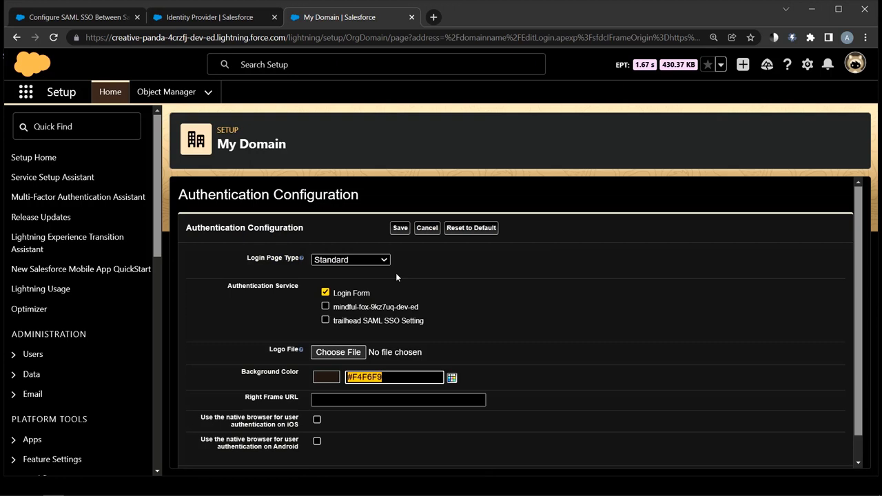
left_click(325, 307)
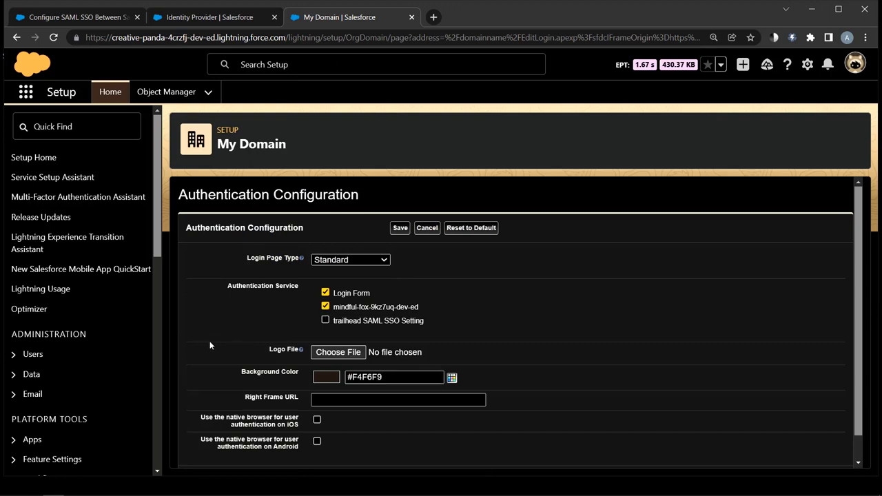
scroll(234, 369, "down", 1)
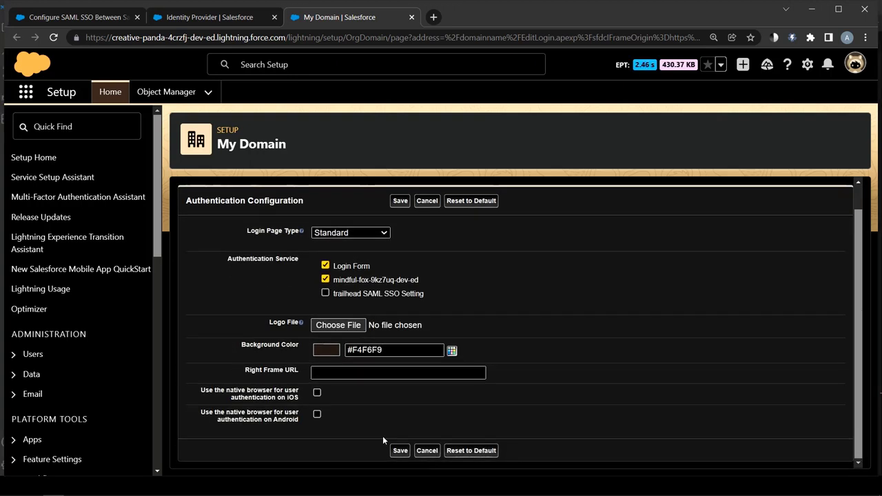
left_click(399, 450)
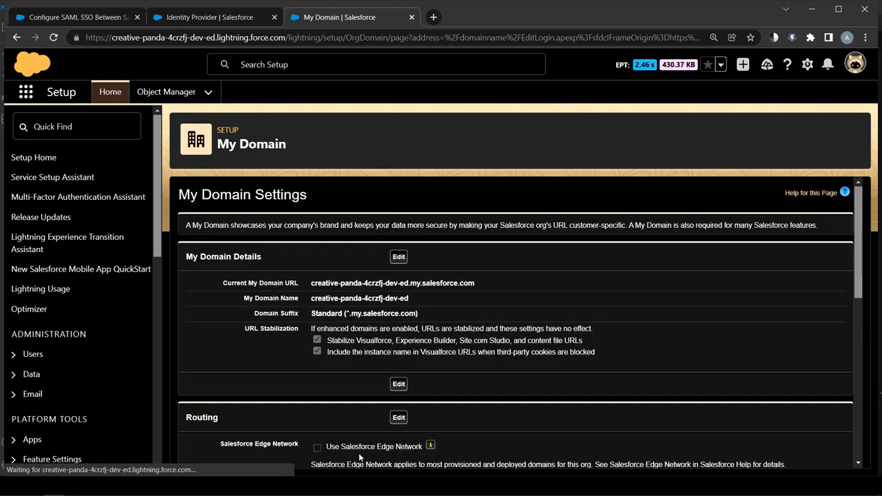
Switch to the mindful-fox org and open App Manager in Setup
left_click(200, 18)
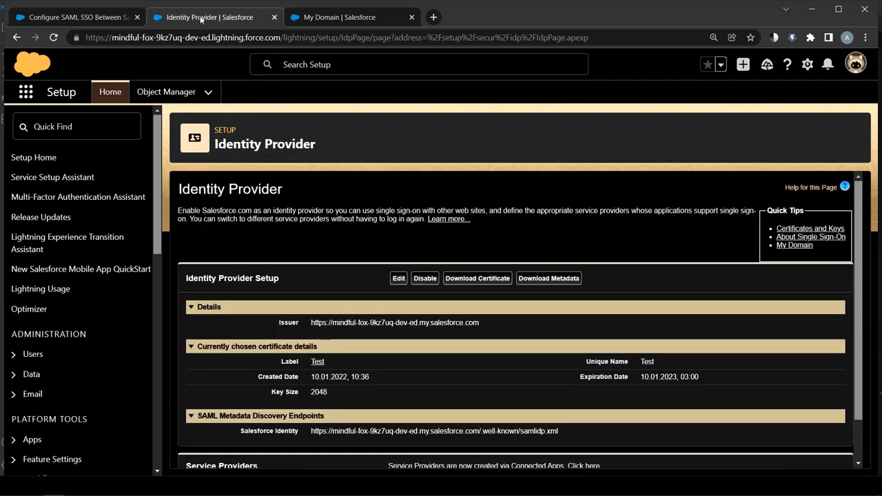
left_click(90, 129)
type("app mana")
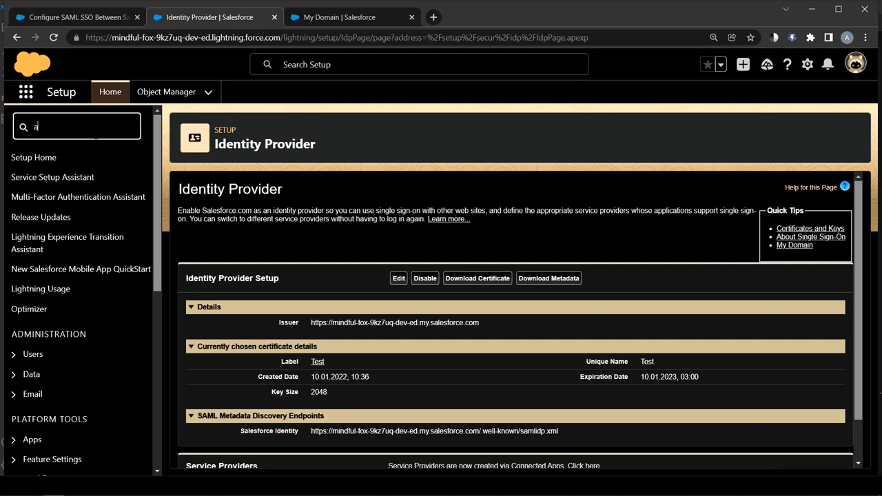
left_click(78, 186)
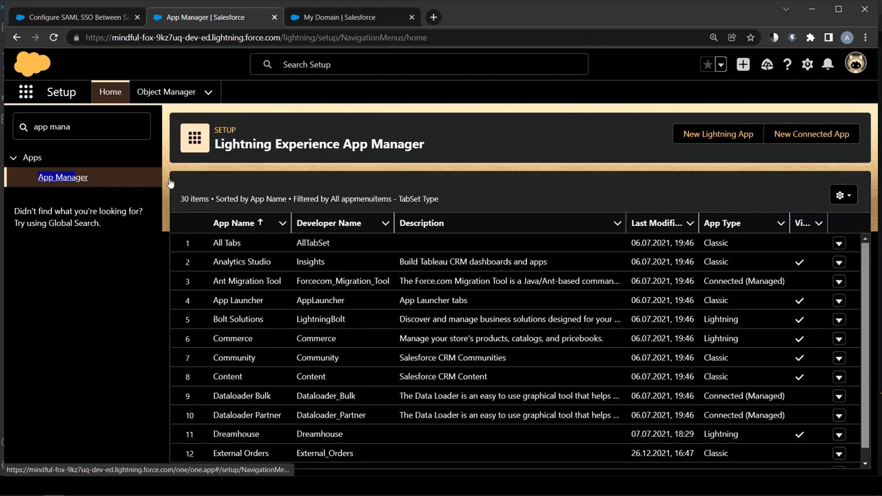
Start a new connected app named Test App and fill in the contact email
left_click(811, 134)
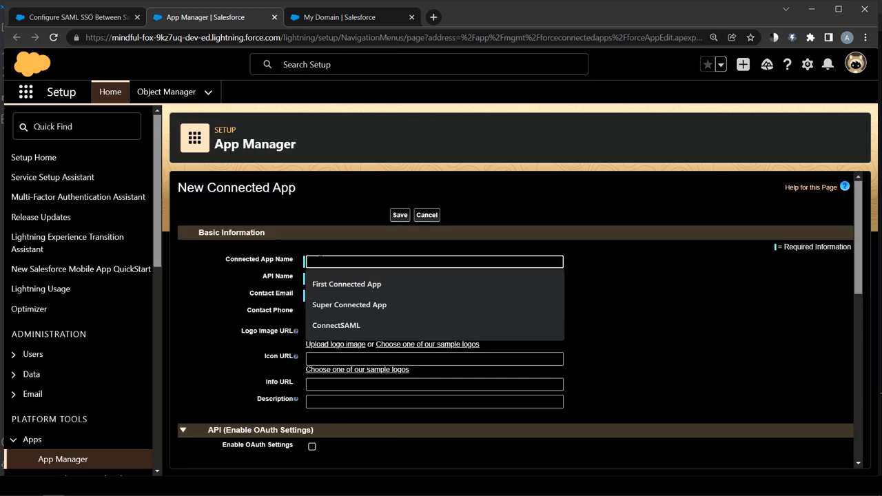
type("Test")
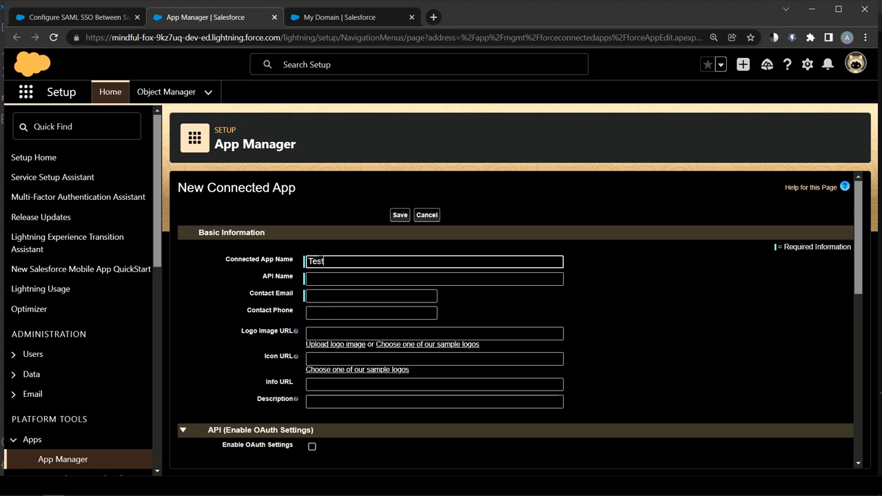
type(" App")
left_click(343, 296)
left_click(343, 320)
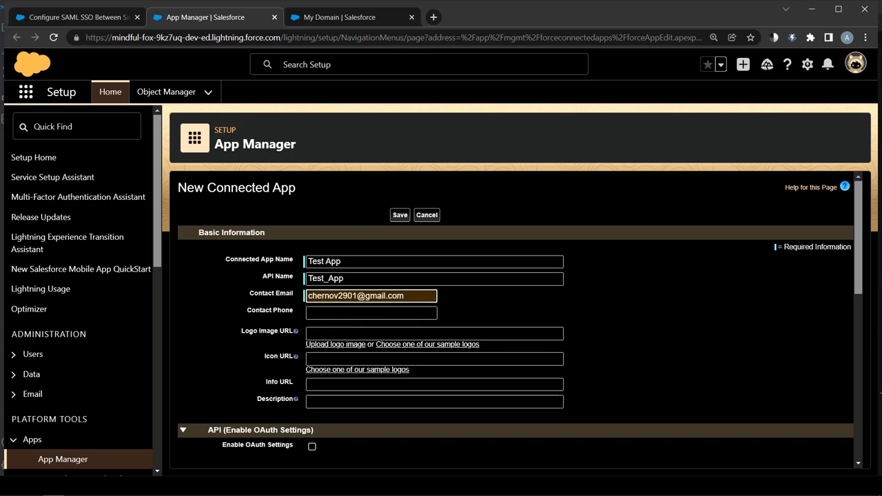
Enable SAML in the connected app's Web App Settings
scroll(322, 400, "down", 5)
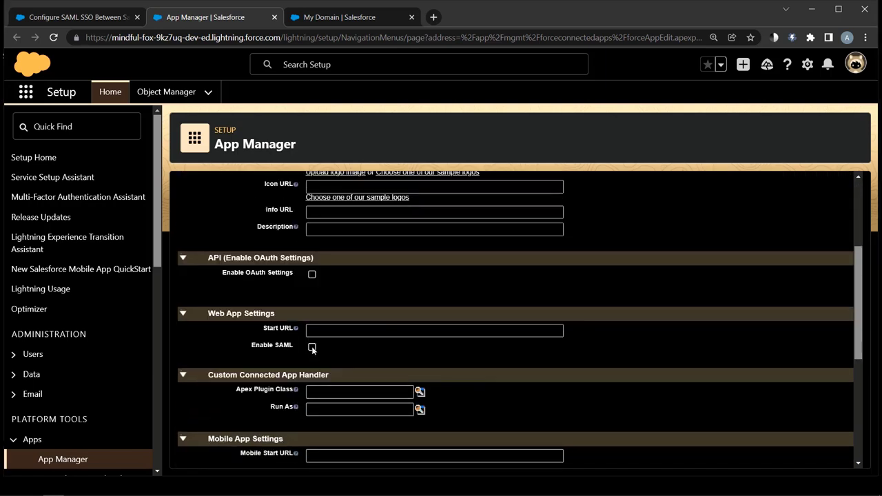
left_click(312, 347)
scroll(193, 372, "down", 3)
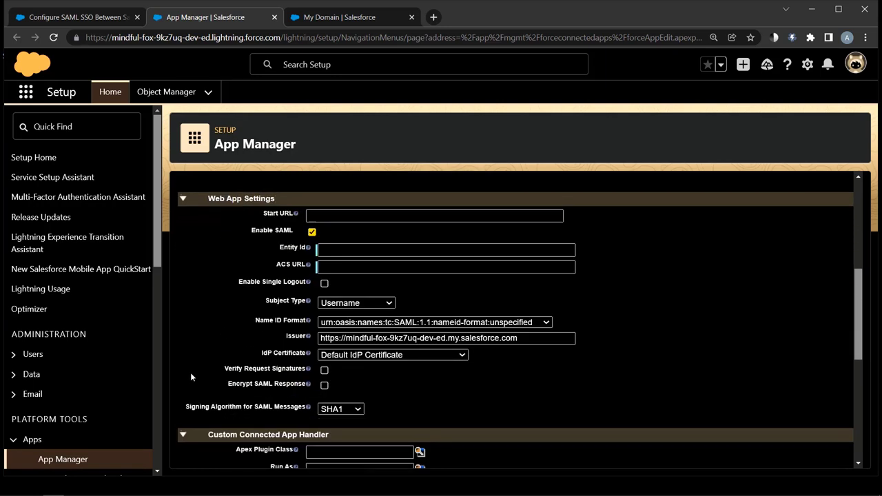
left_click(96, 487)
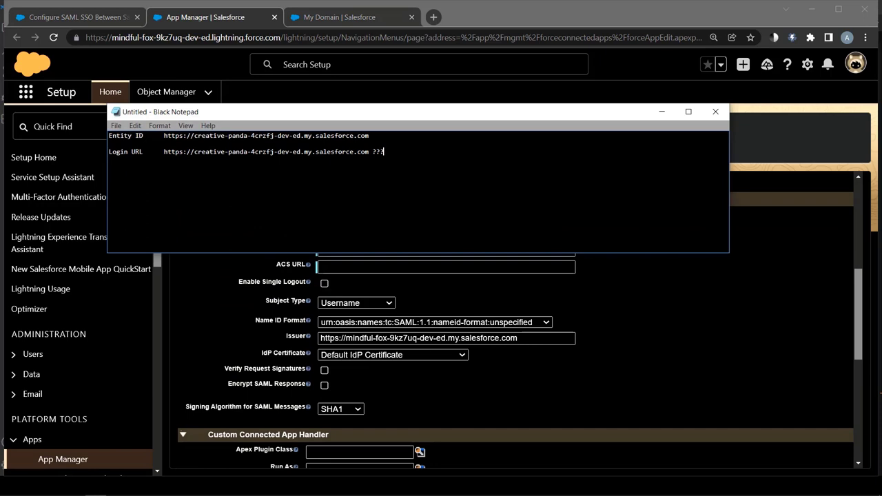
left_click_drag(370, 136, 164, 135)
key("ctrl+c")
left_click(388, 318)
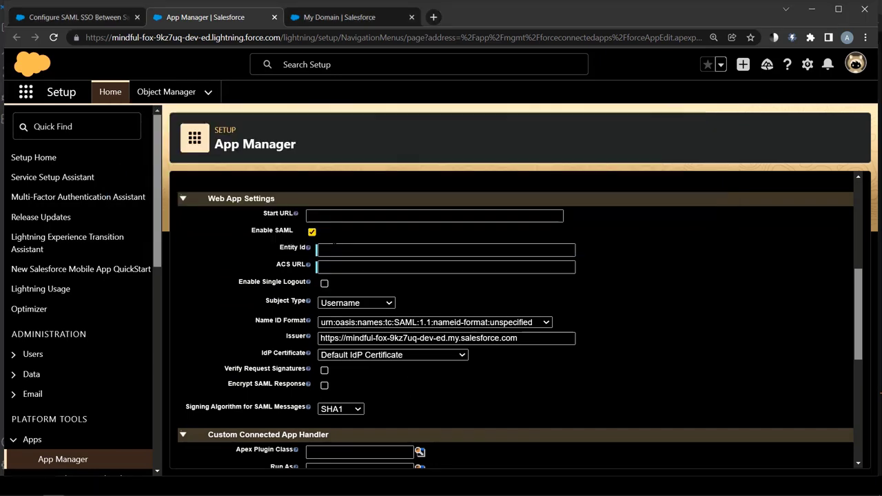
left_click(334, 250)
key("ctrl+v")
left_click(337, 267)
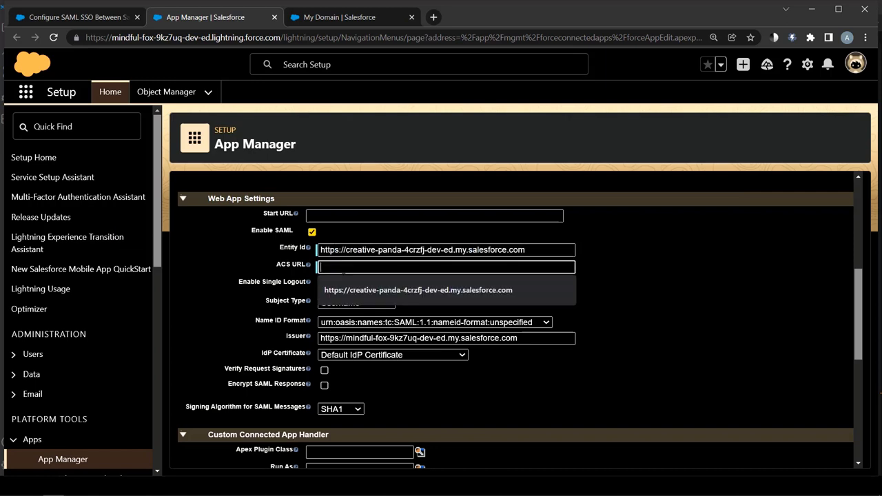
key("ctrl+v")
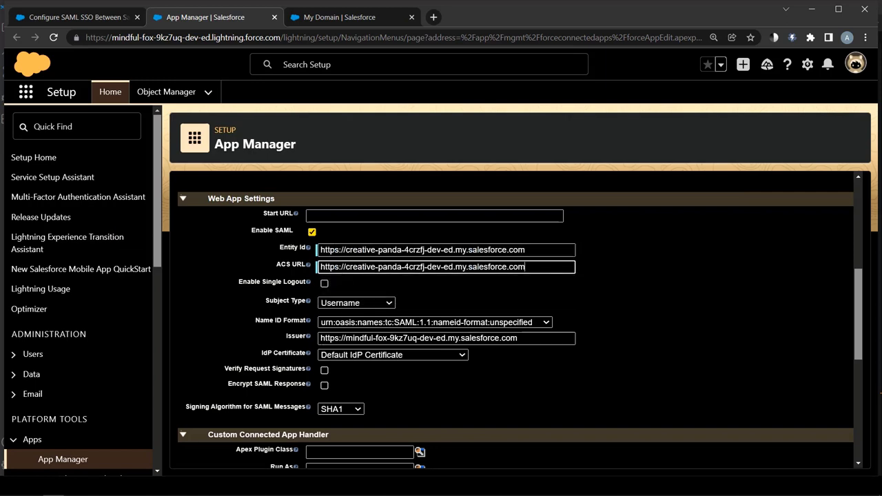
scroll(242, 334, "up", 2)
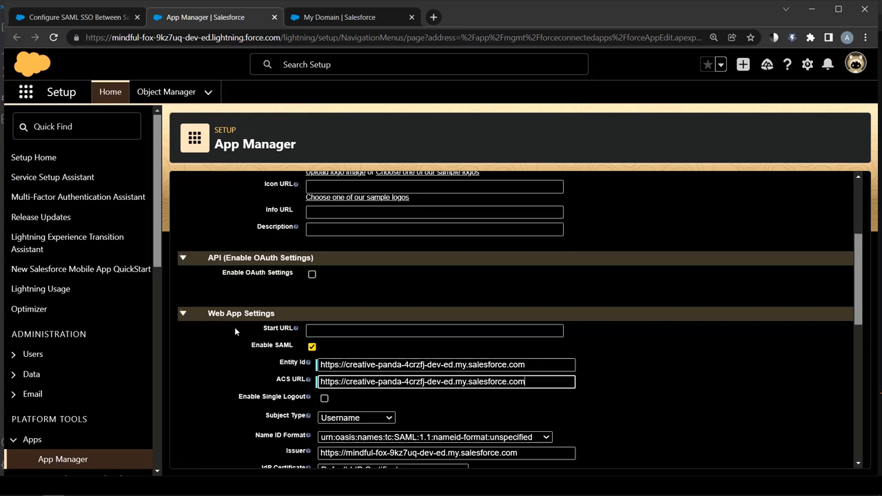
scroll(234, 332, "down", 2)
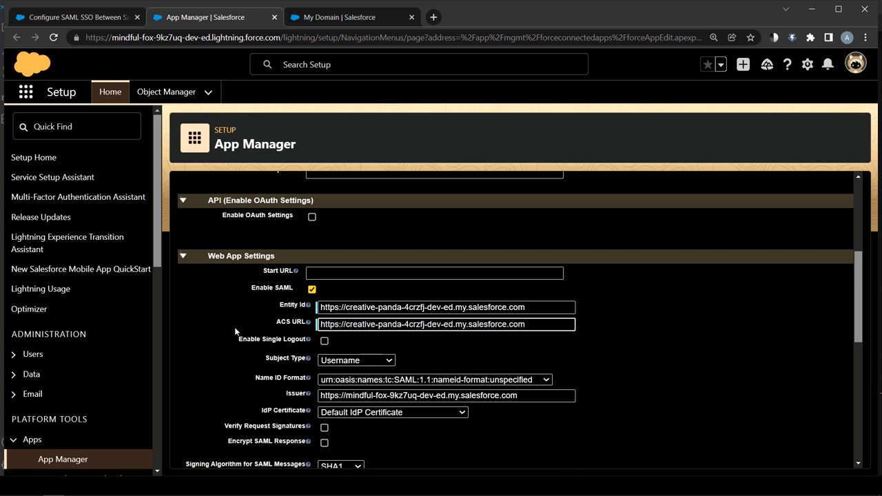
scroll(233, 330, "down", 1)
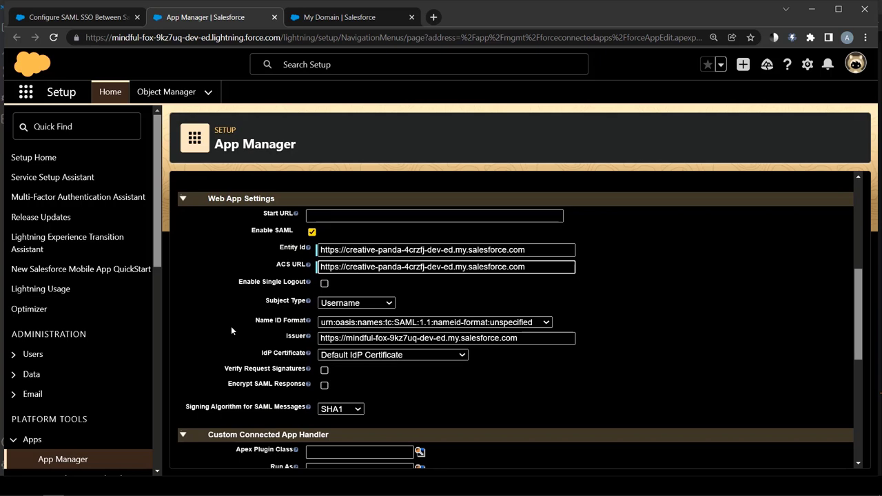
Set the connected app's Subject Type to Federation ID, save the app, and open its management page
left_click(363, 308)
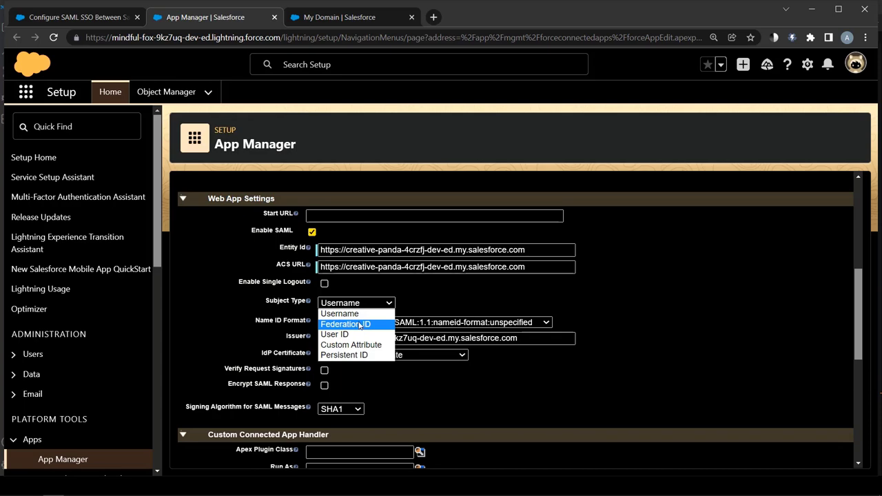
left_click(360, 325)
scroll(377, 373, "down", 5)
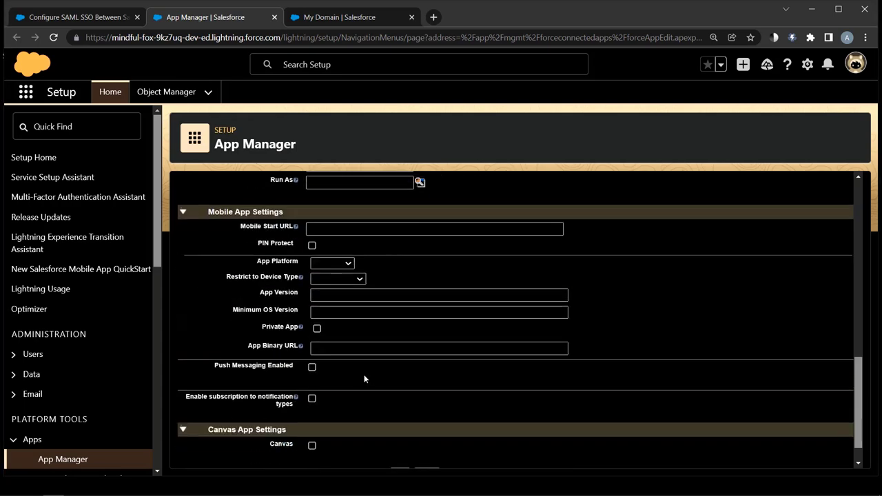
left_click(398, 440)
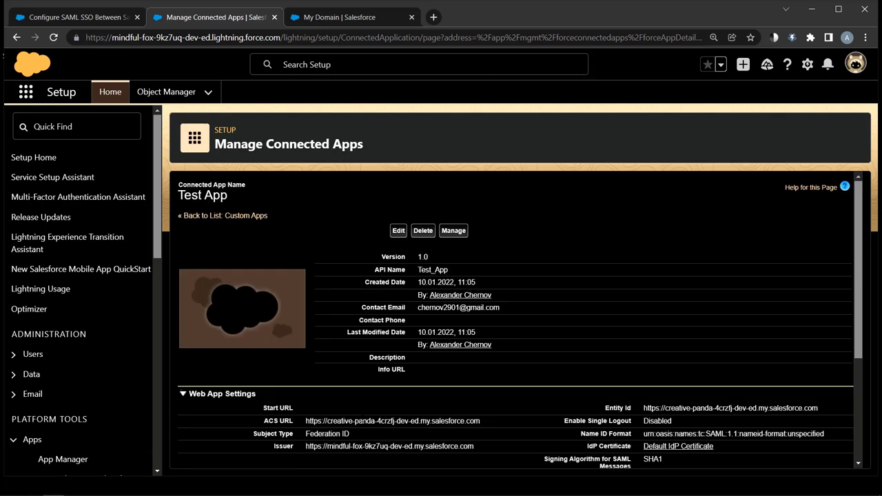
left_click(456, 231)
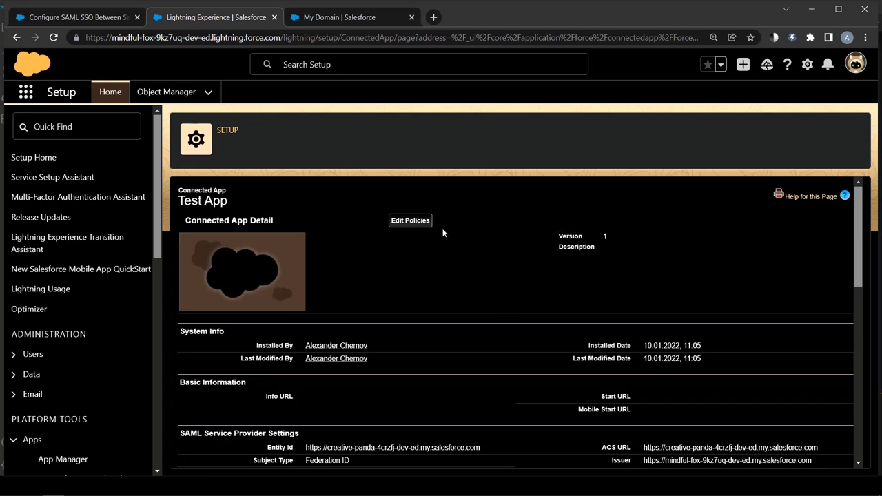
Examine Test App's SAML service provider settings, SAML login endpoints, and profile and permission set sections
left_click(122, 439)
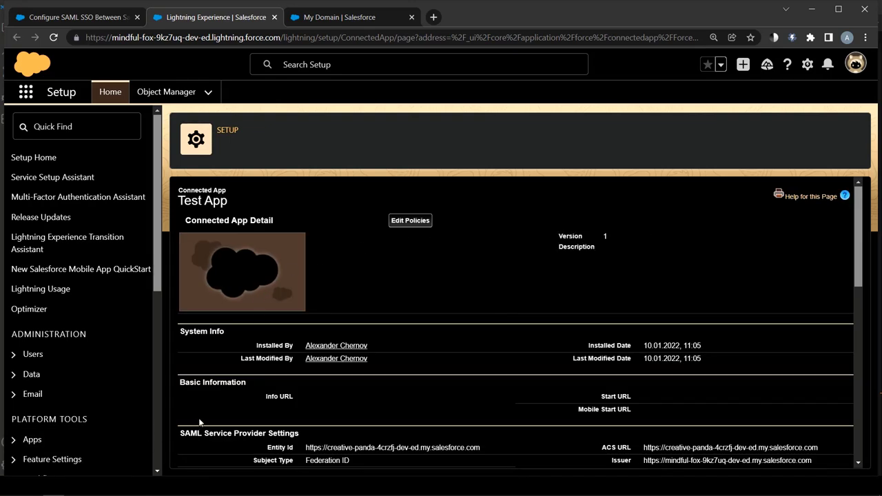
scroll(175, 412, "down", 1)
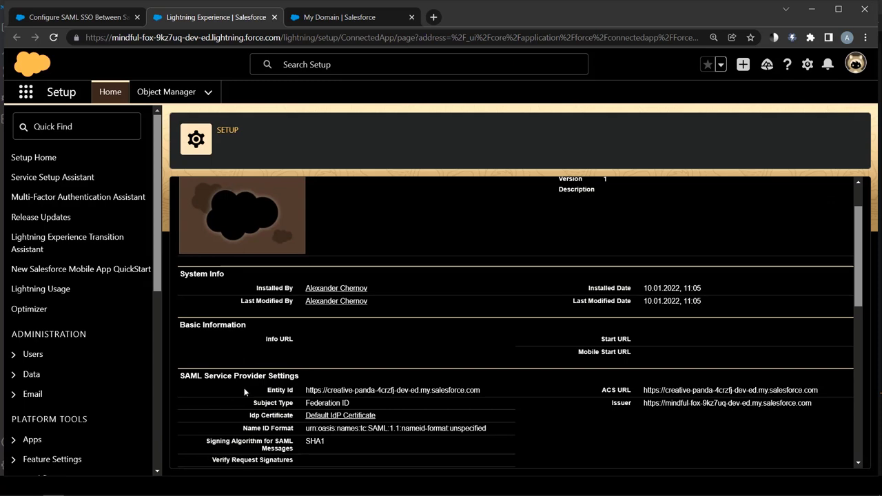
scroll(243, 390, "up", 1)
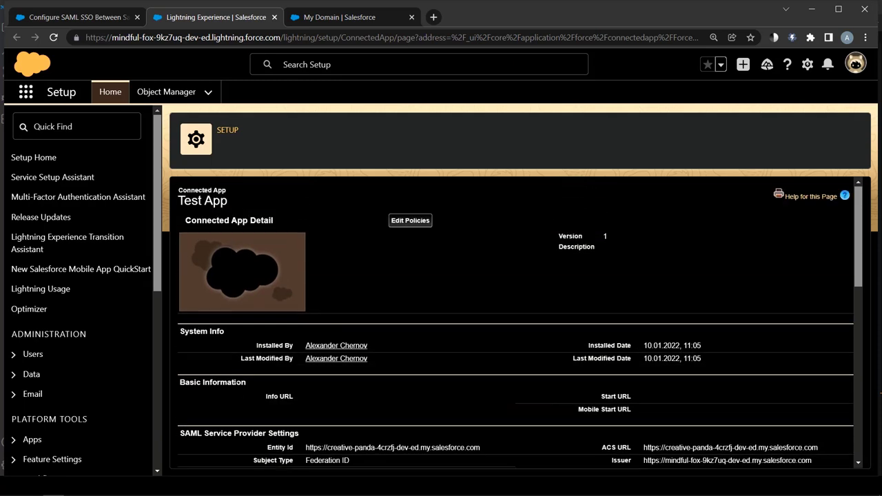
scroll(515, 320, "down", 2)
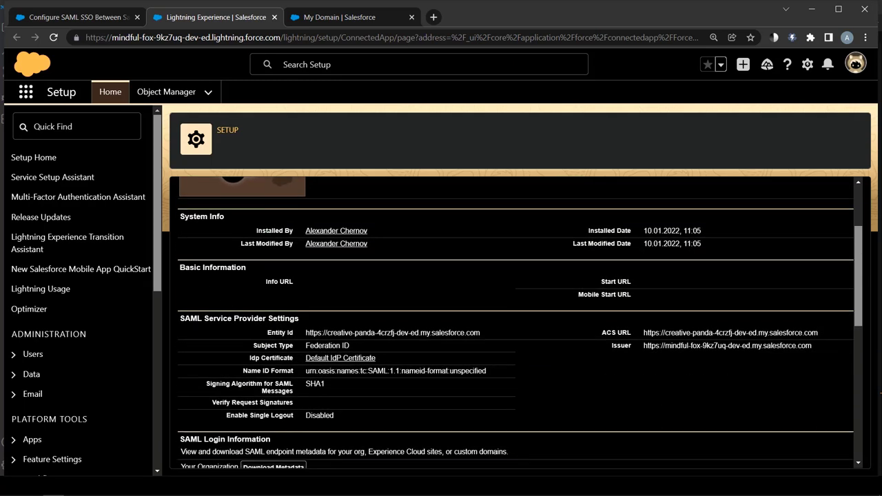
scroll(516, 321, "down", 2)
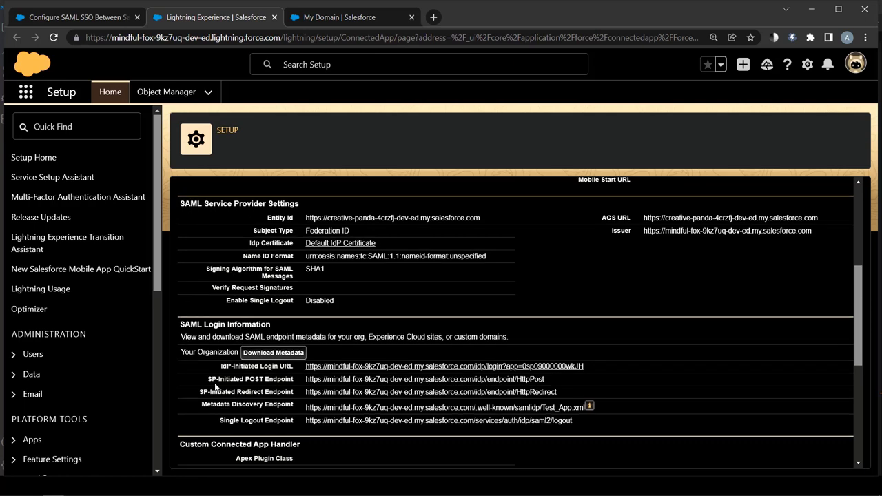
scroll(214, 387, "down", 2)
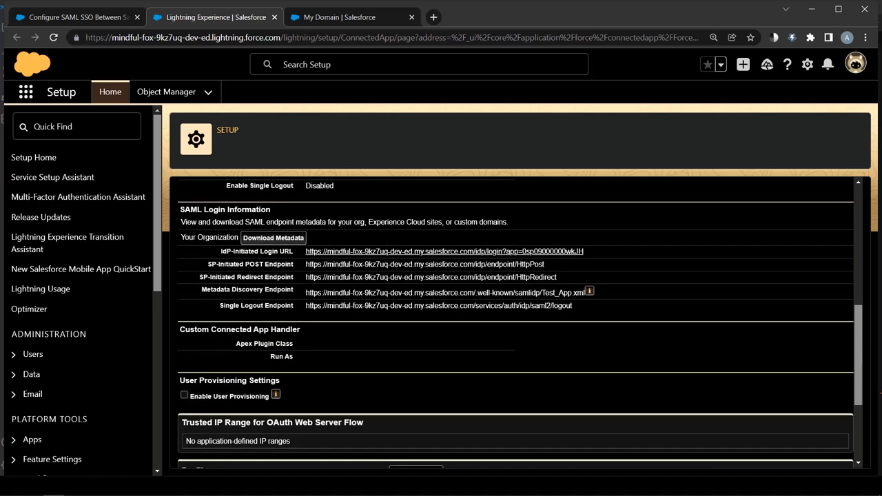
scroll(191, 383, "down", 1)
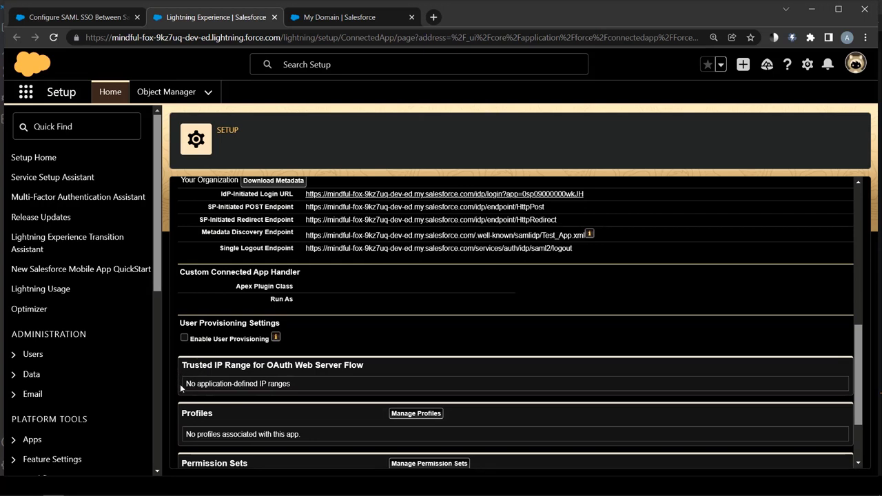
scroll(181, 386, "down", 1)
scroll(180, 391, "down", 1)
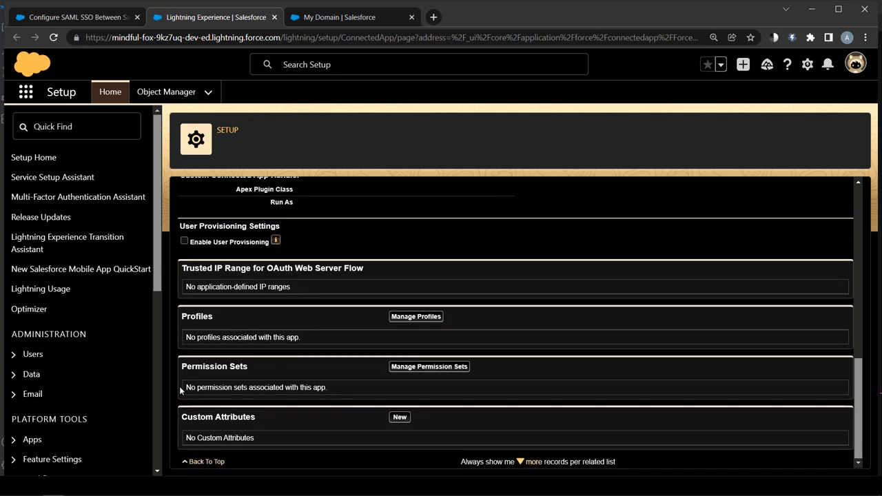
Assign the System Administrator profile to Test App and save the profile assignment
left_click(415, 318)
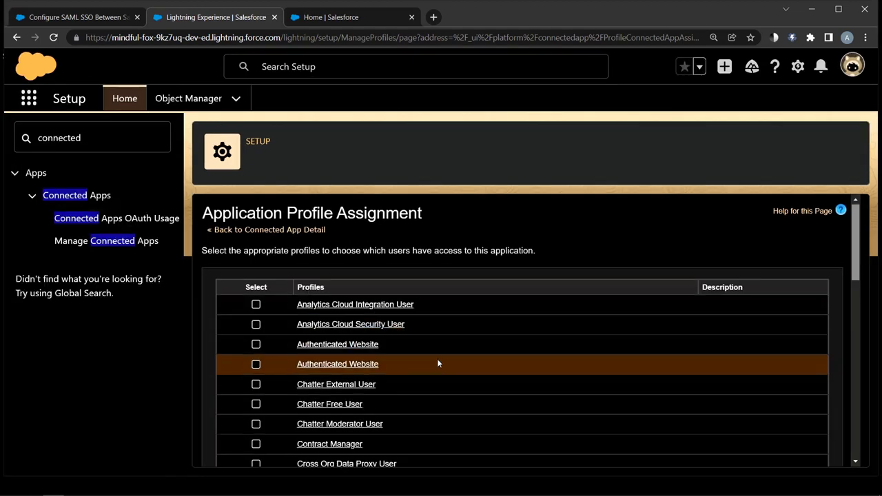
scroll(437, 358, "down", 4)
scroll(437, 358, "down", 5)
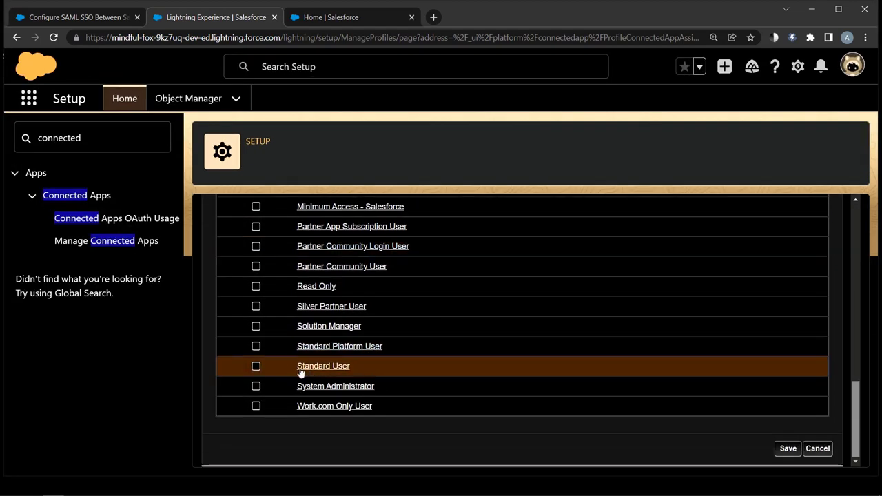
left_click(256, 386)
left_click(793, 449)
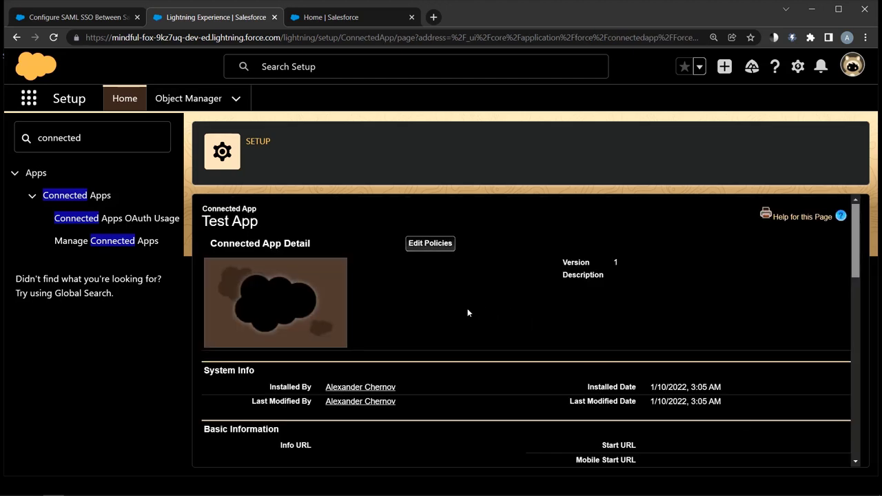
Clear the Setup search filter and open the Users list in the mindful-fox org
key("ctrl+a")
key("BackSpace")
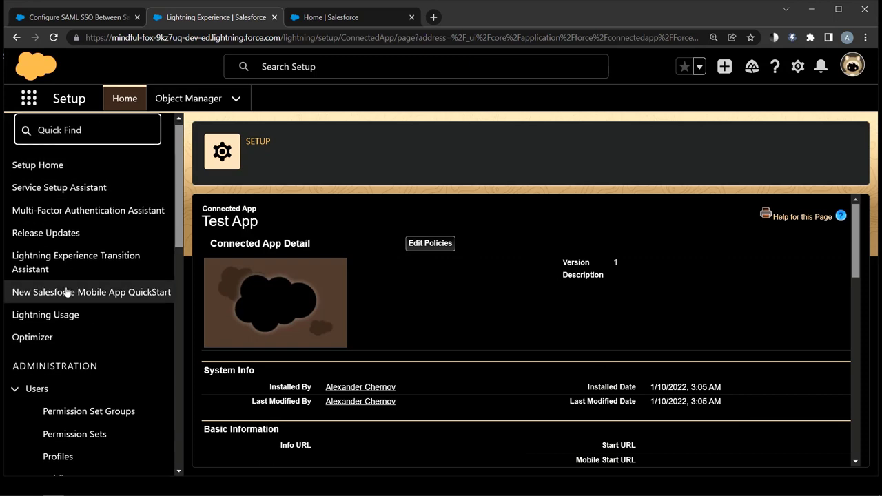
scroll(63, 304, "down", 3)
left_click(54, 348)
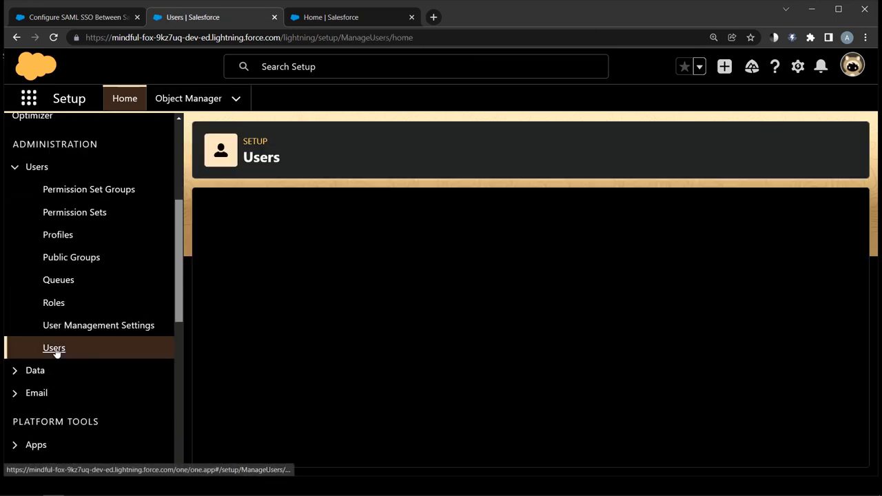
scroll(455, 370, "down", 1)
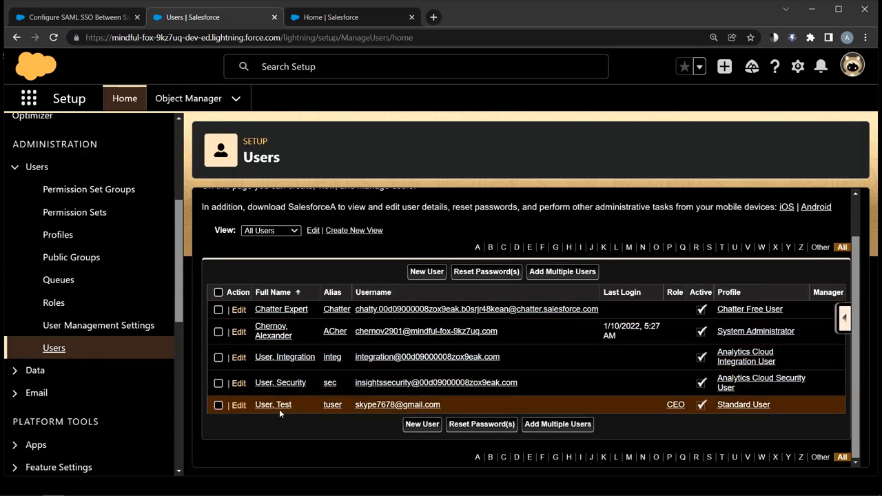
Set the Federation ID of the System Administrator user to 123ABC and save the user record
left_click(276, 328)
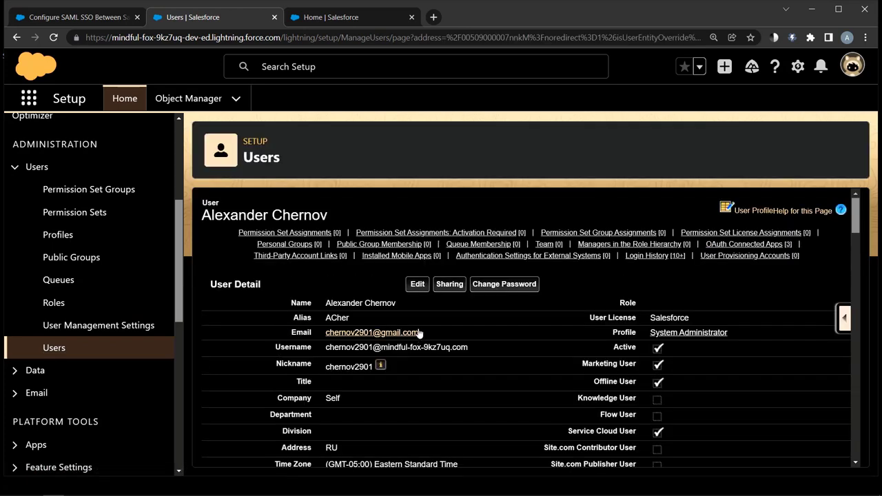
left_click(418, 284)
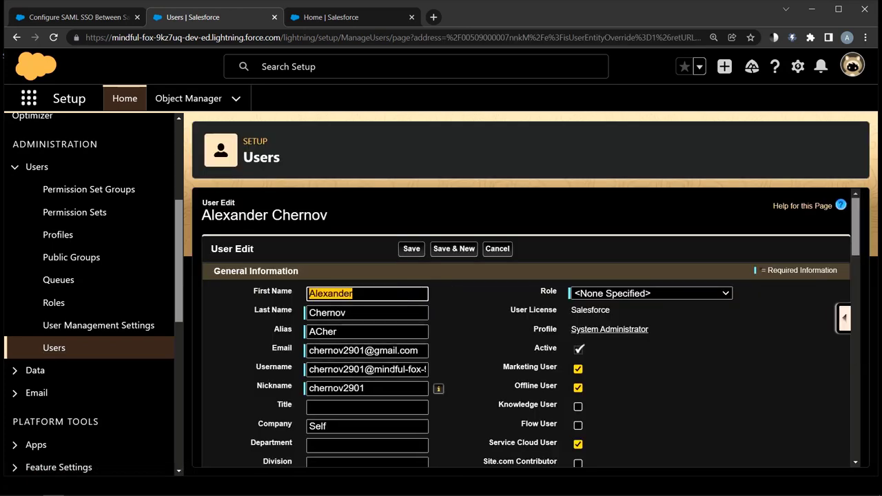
scroll(387, 380, "down", 15)
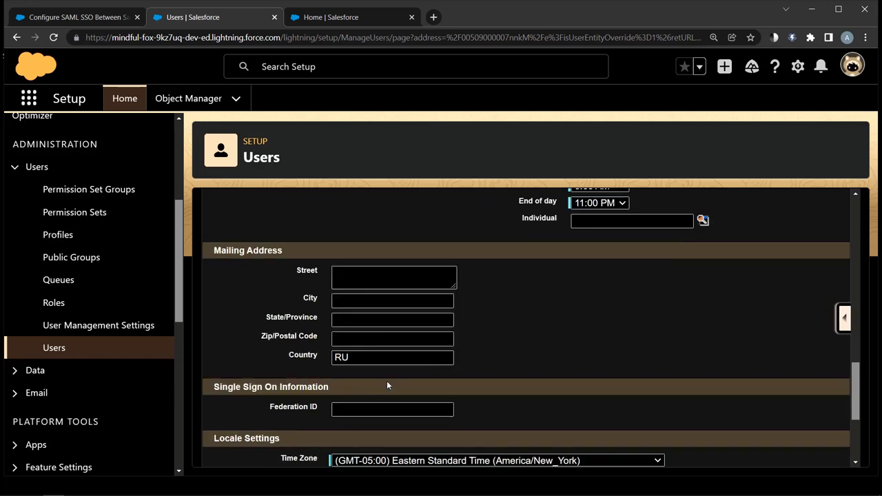
left_click(368, 409)
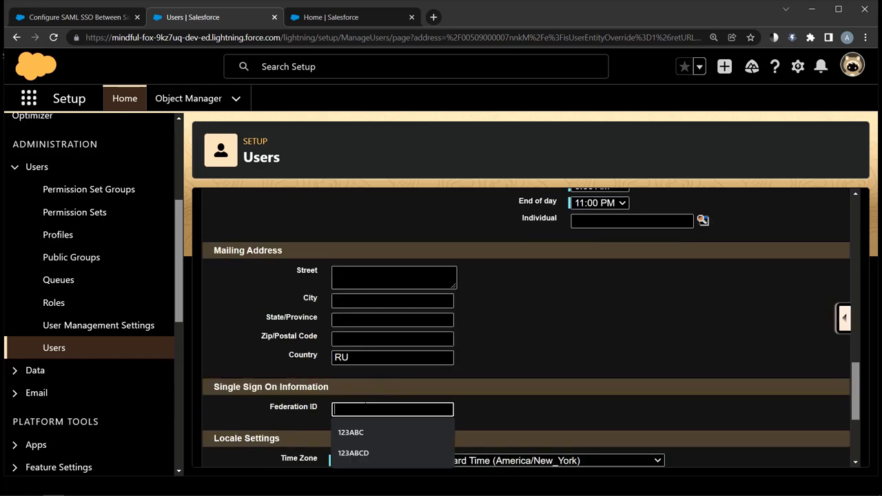
left_click(353, 433)
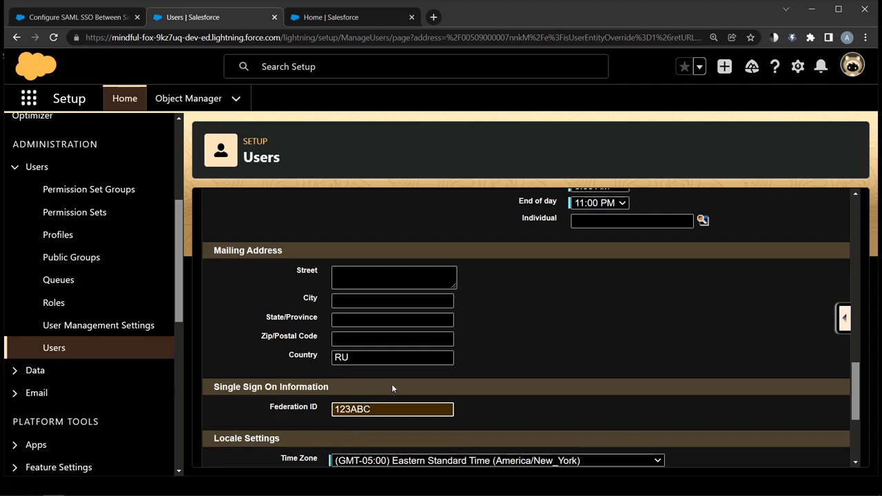
scroll(389, 384, "up", 15)
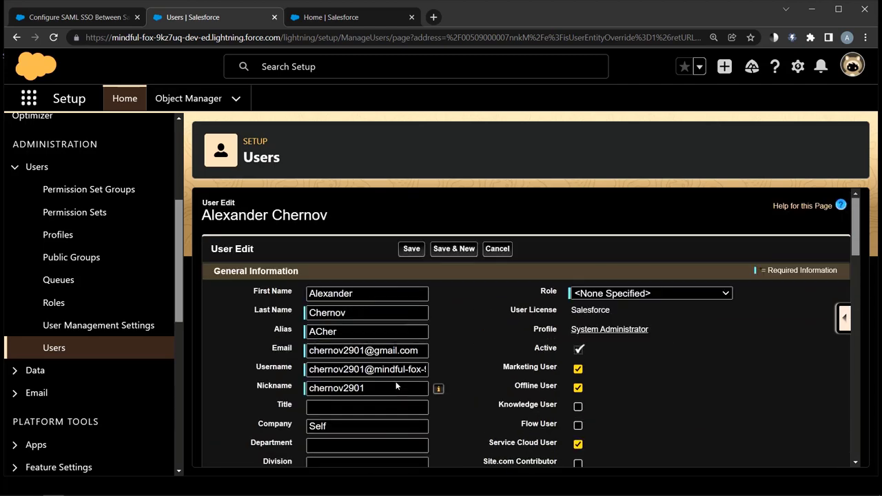
left_click(411, 251)
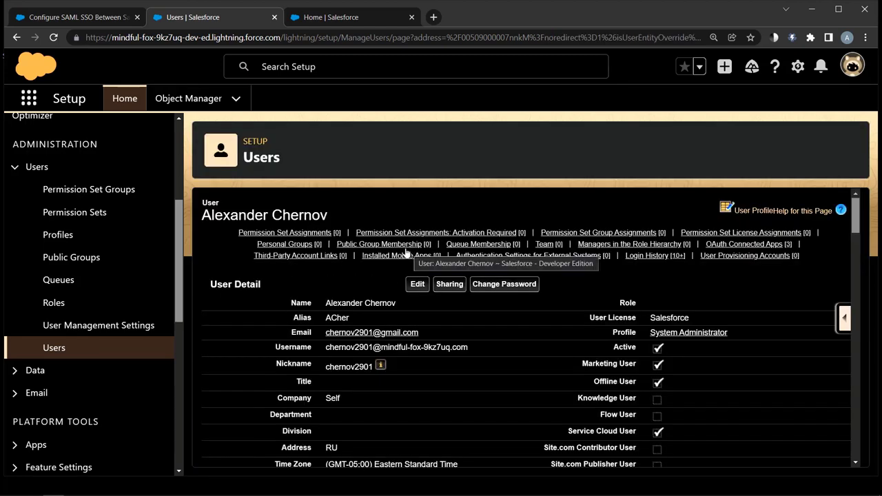
Switch to the creative-panda org and find the System Administrator user in its Setup Users list
left_click(331, 22)
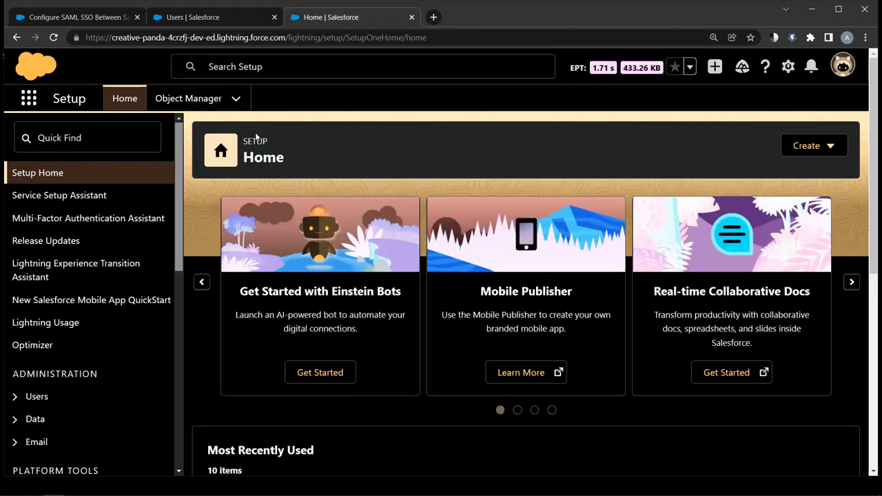
left_click(43, 397)
scroll(59, 396, "down", 4)
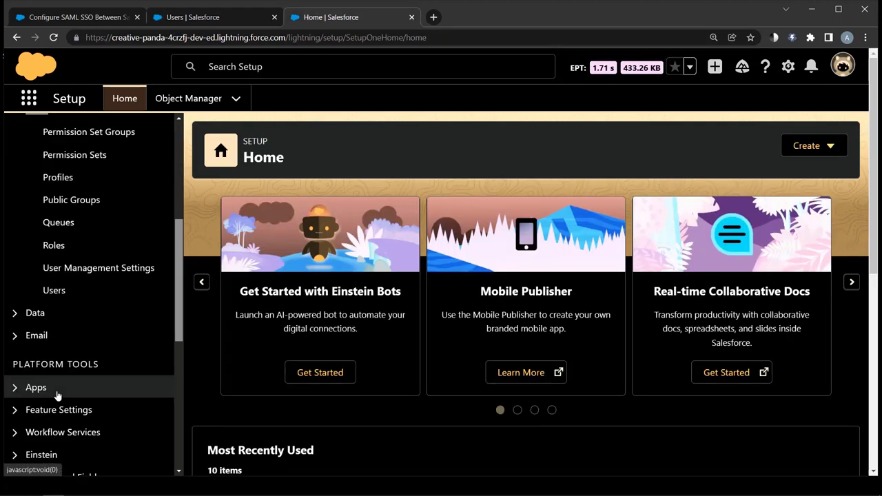
left_click(62, 291)
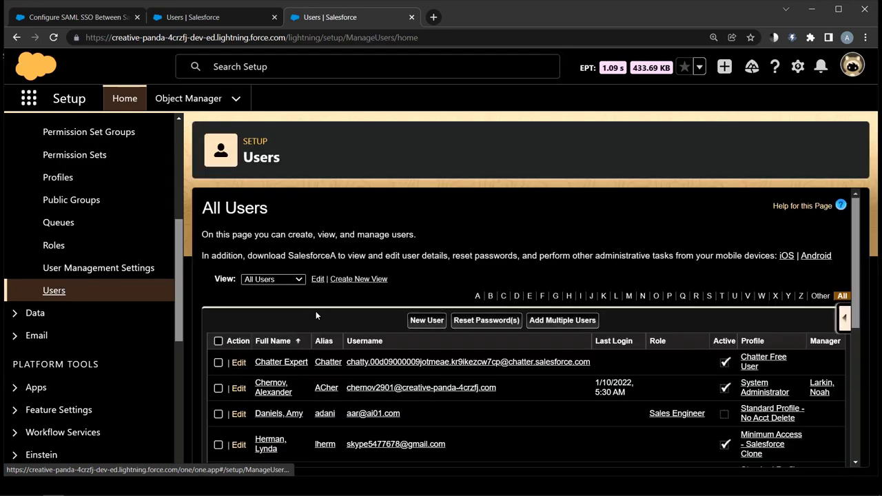
scroll(316, 311, "down", 10)
scroll(314, 315, "up", 2)
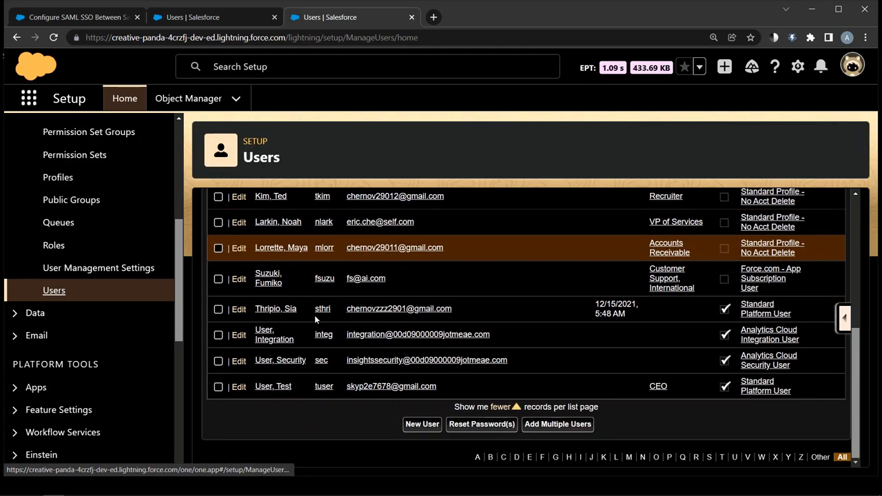
scroll(314, 315, "up", 4)
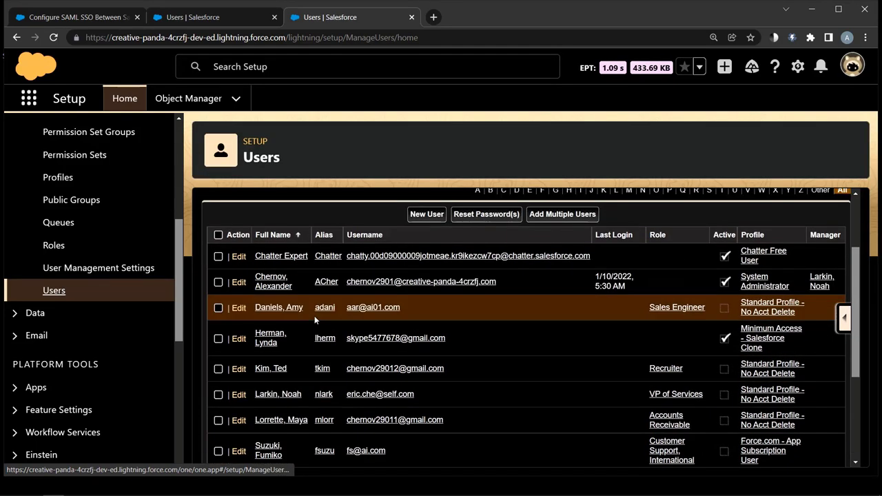
Set the Federation ID of the creative-panda org's System Administrator user to 123ABC and save the user record
left_click(275, 282)
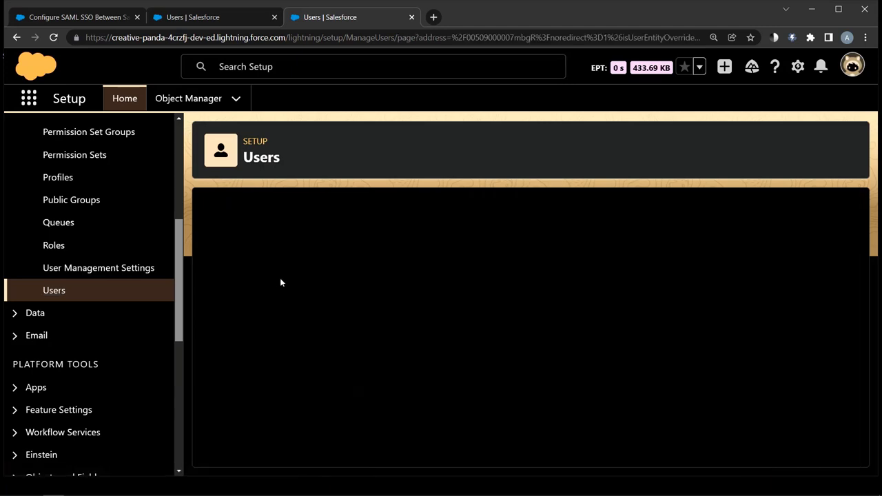
left_click(411, 296)
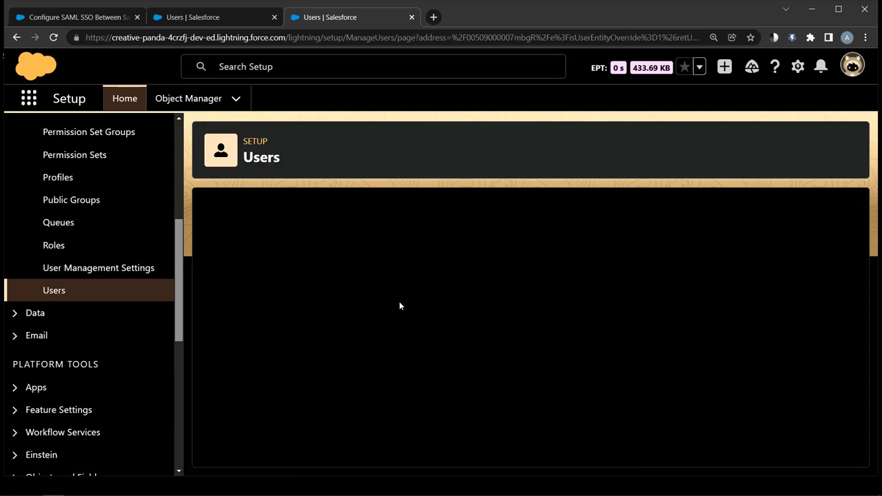
scroll(391, 359, "down", 10)
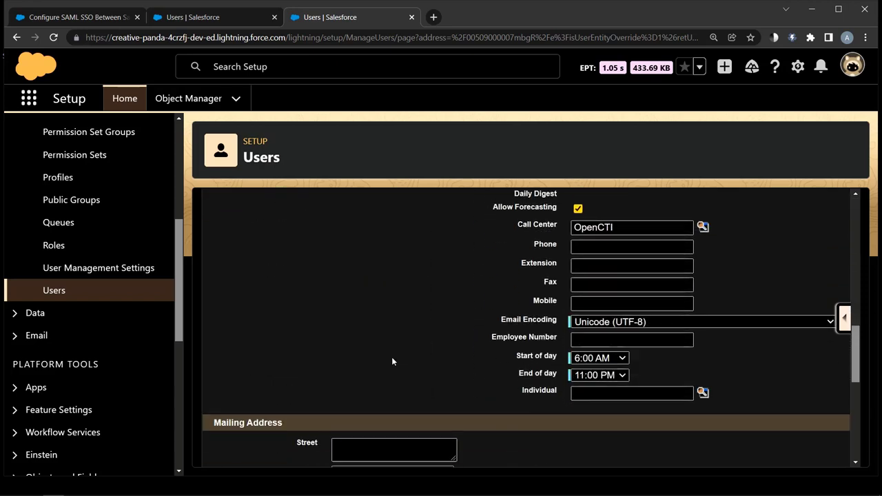
scroll(391, 357, "down", 5)
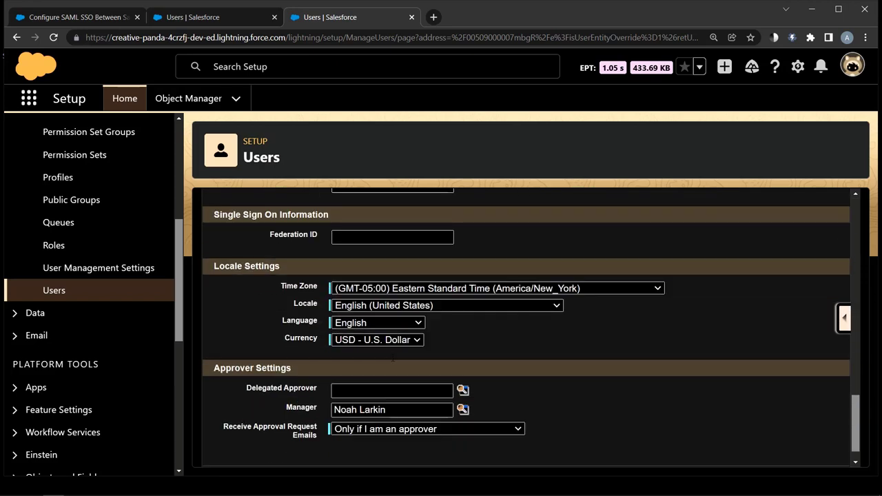
scroll(393, 359, "down", 2)
scroll(393, 357, "up", 3)
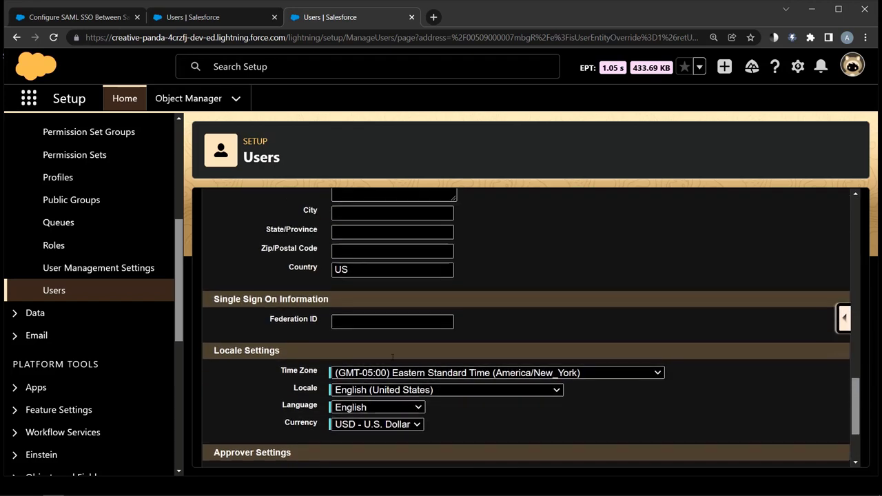
left_click(383, 322)
left_click(363, 346)
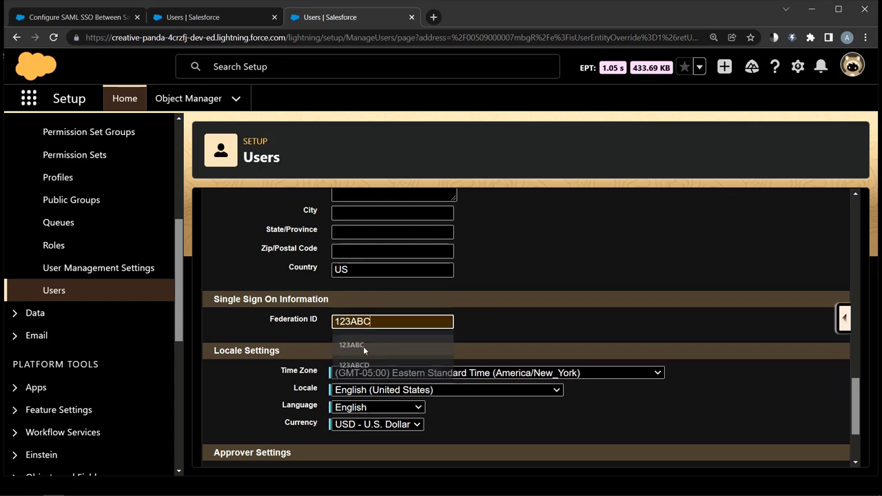
scroll(364, 346, "up", 15)
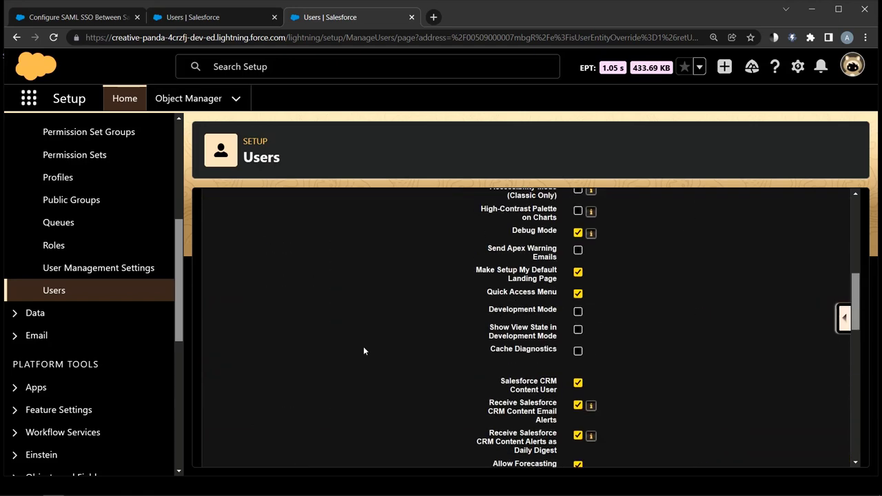
left_click(411, 249)
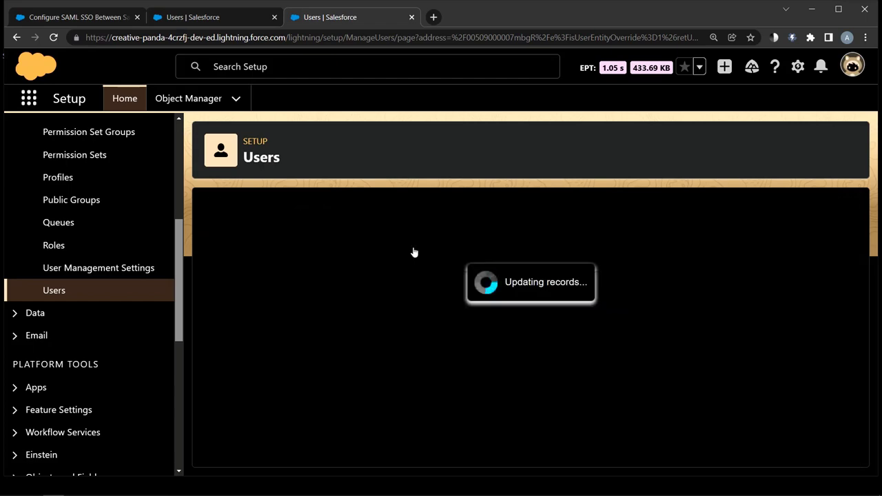
Log out of both the mindful-fox org and the creative-panda org
key("ctrl+shift+Tab")
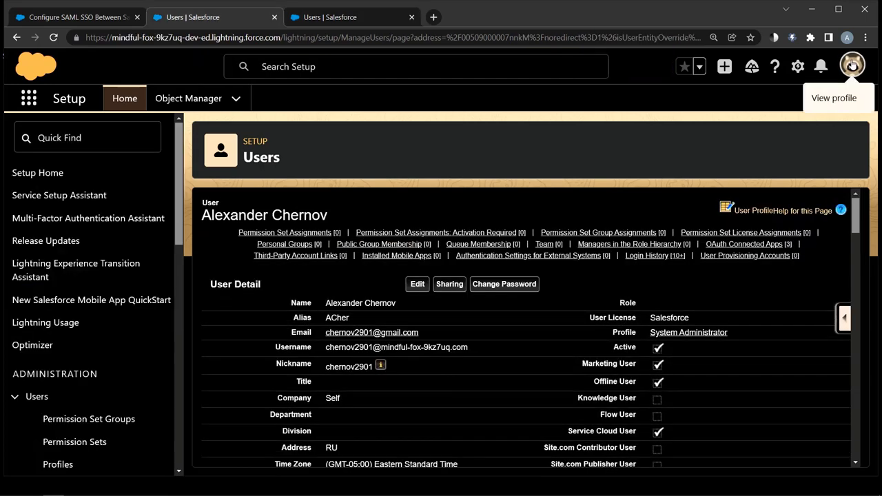
left_click(852, 66)
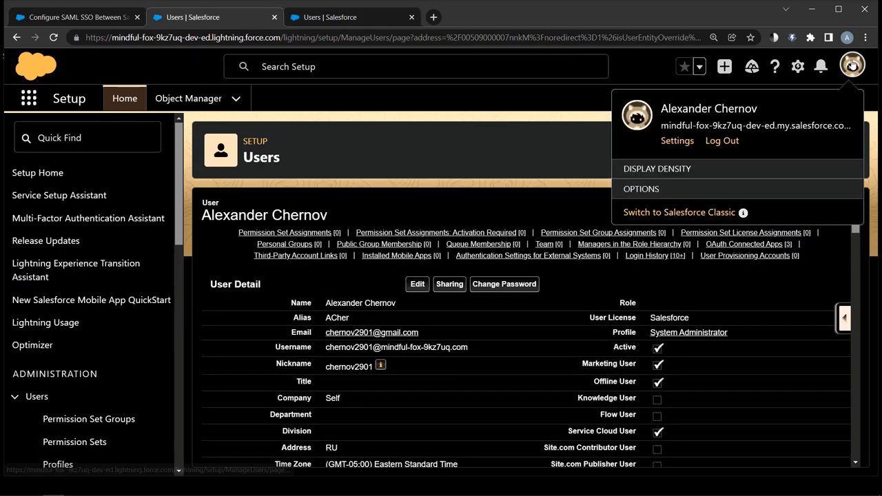
left_click(722, 142)
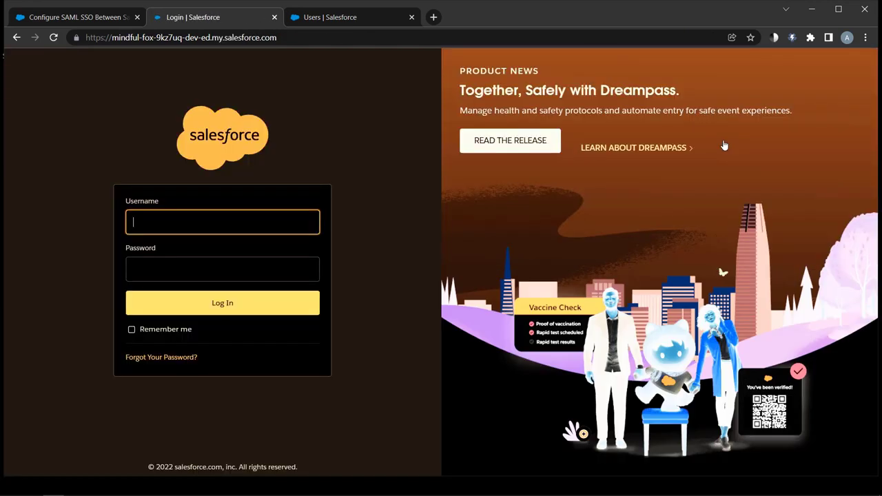
left_click(361, 22)
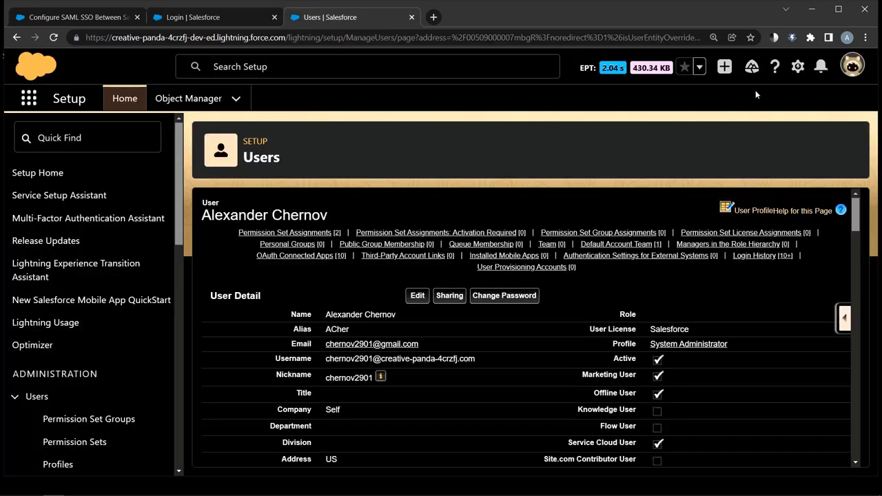
left_click(847, 76)
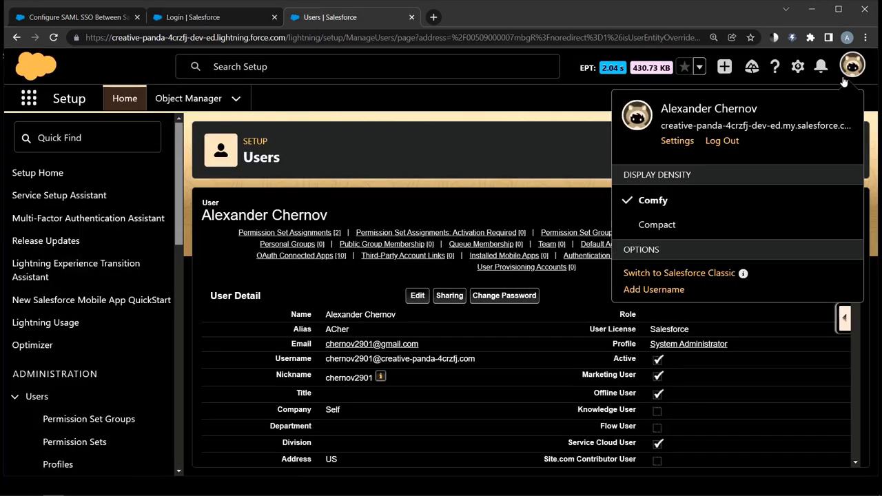
left_click(722, 141)
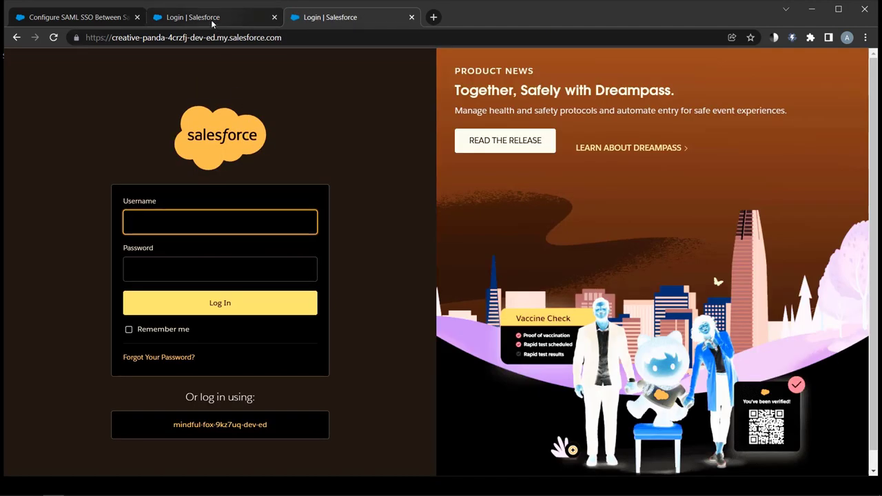
Log in to the mindful-fox org with its saved username and the account password, postponing mobile phone registration
left_click(212, 22)
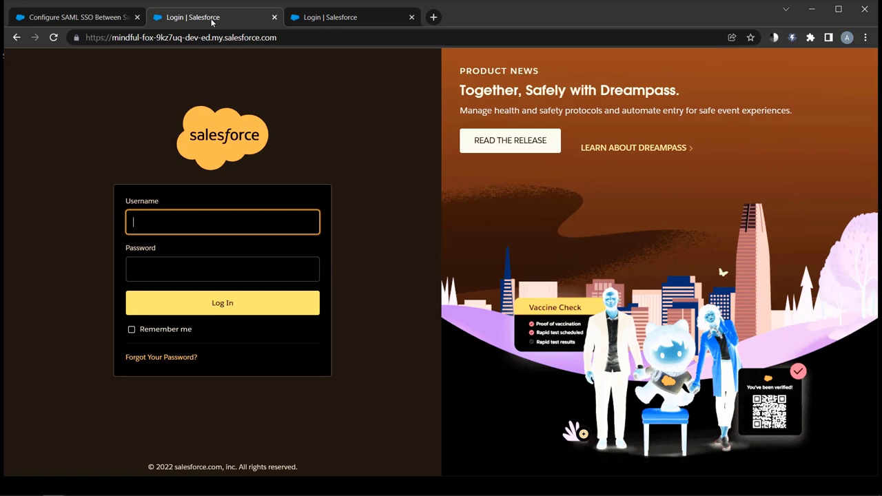
left_click(207, 221)
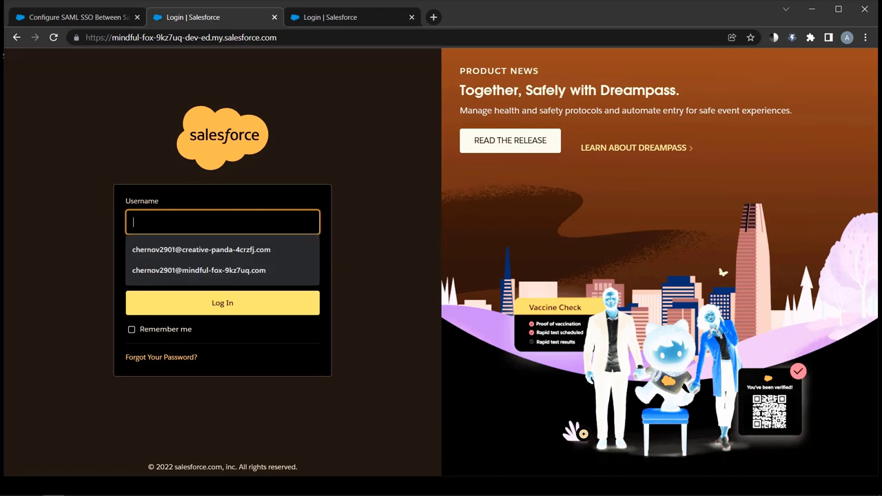
left_click(160, 273)
left_click(160, 269)
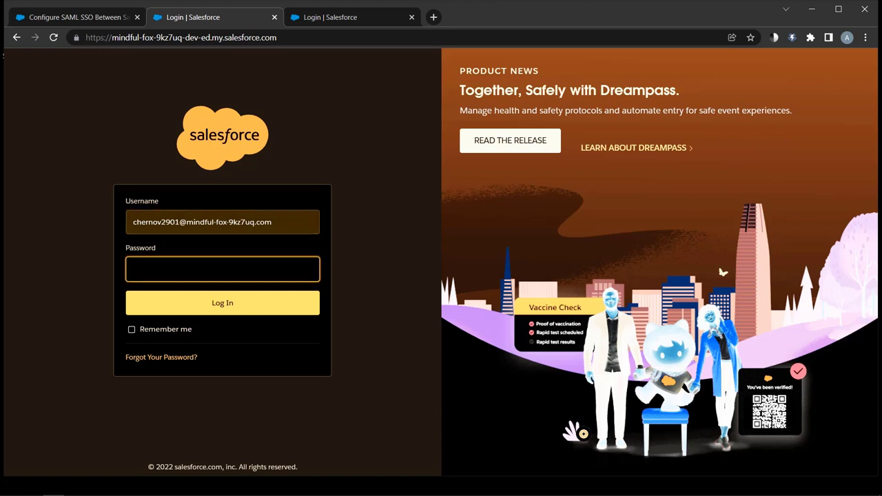
type("•••••••••••")
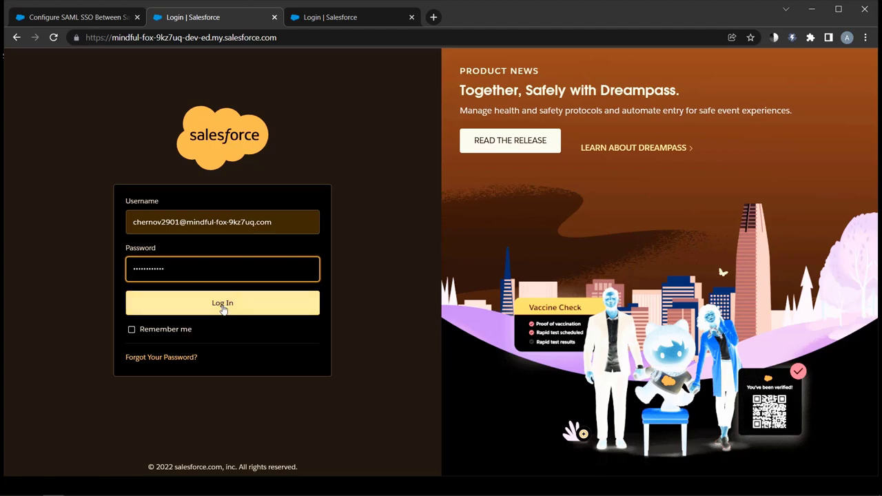
left_click(220, 304)
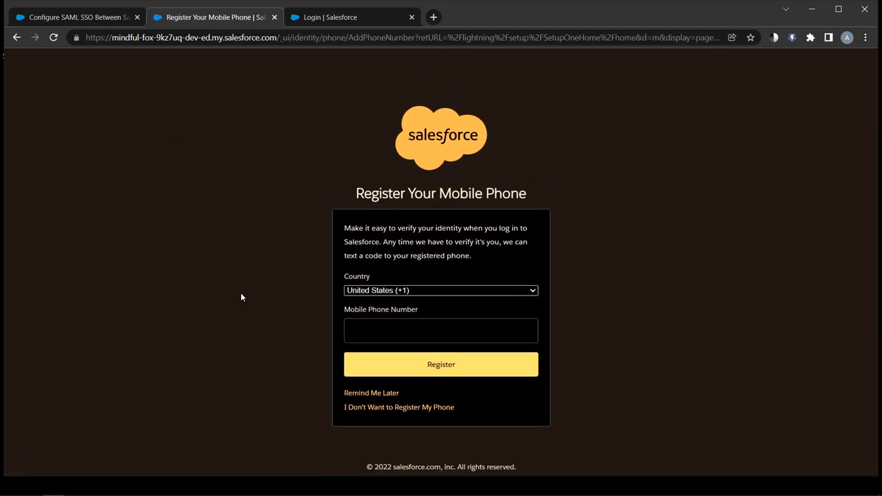
left_click(369, 394)
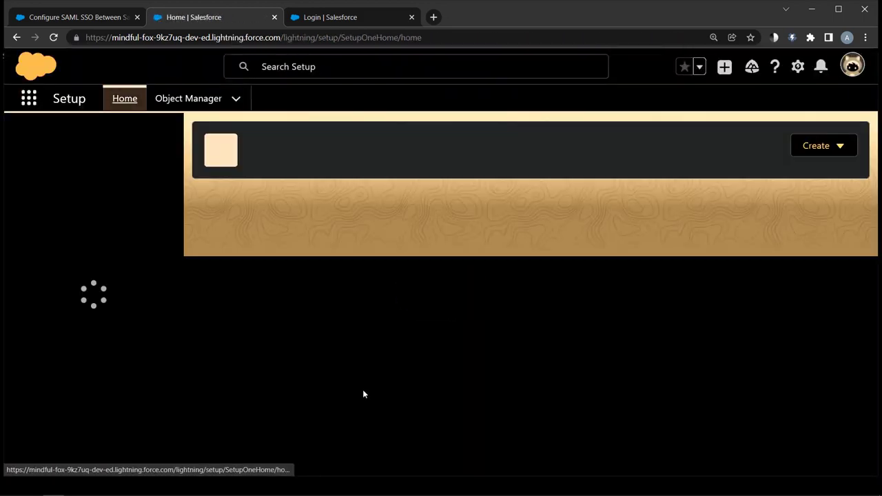
Reload the creative-panda login page and log in using the mindful-fox-9kz7uq-dev-ed identity provider
left_click(316, 21)
left_click(53, 38)
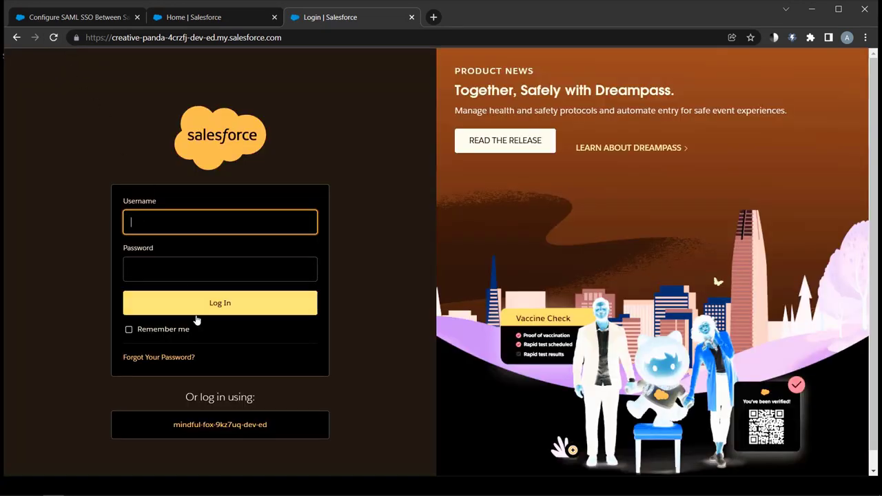
left_click(202, 426)
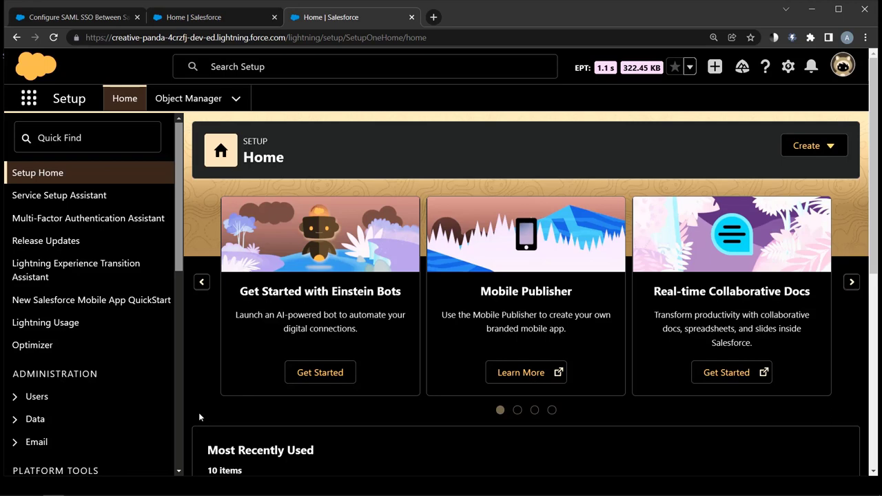
Try to log out of the creative-panda org, and close its browser tab
left_click(842, 65)
left_click(719, 142)
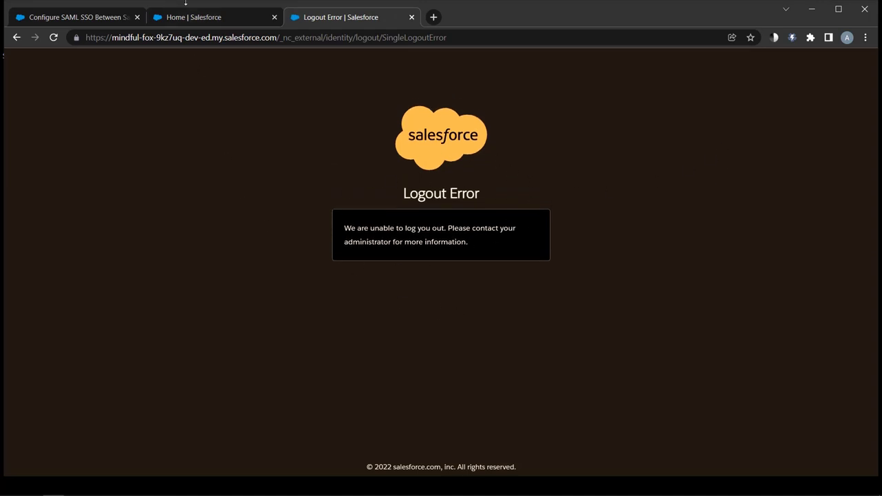
left_click(412, 17)
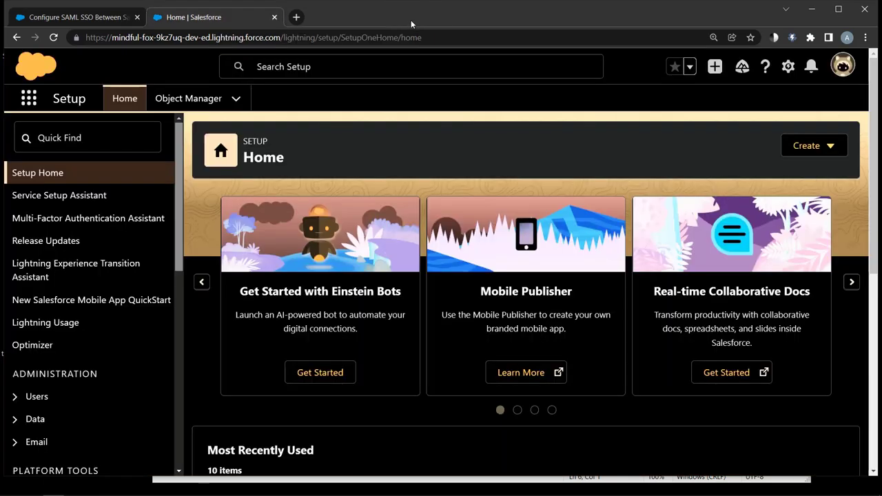
left_click(297, 16)
type("https://creative-panda-4crzfj-dev-ed.lightning.force.com")
left_click(146, 59)
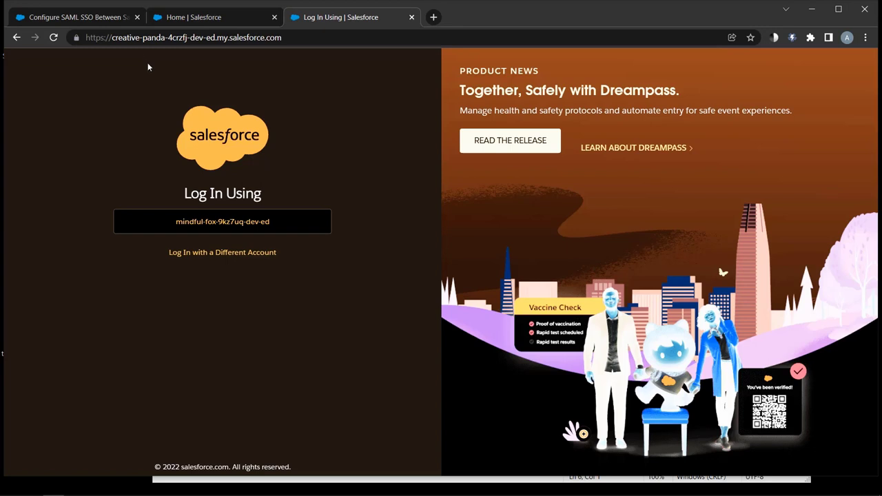
left_click(239, 222)
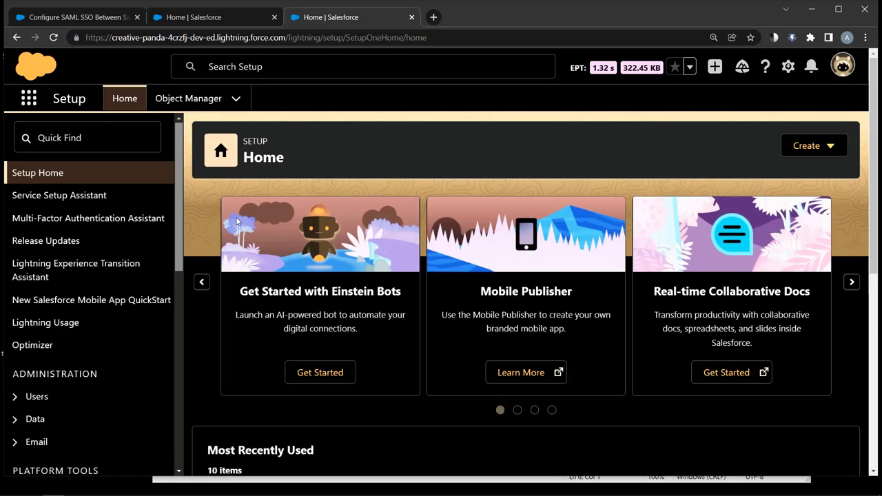
Find Single Sign-On Settings in Setup by searching "single" and open the mindful-fox-9kz7uq-dev-ed SAML configuration
left_click(38, 138)
type("si")
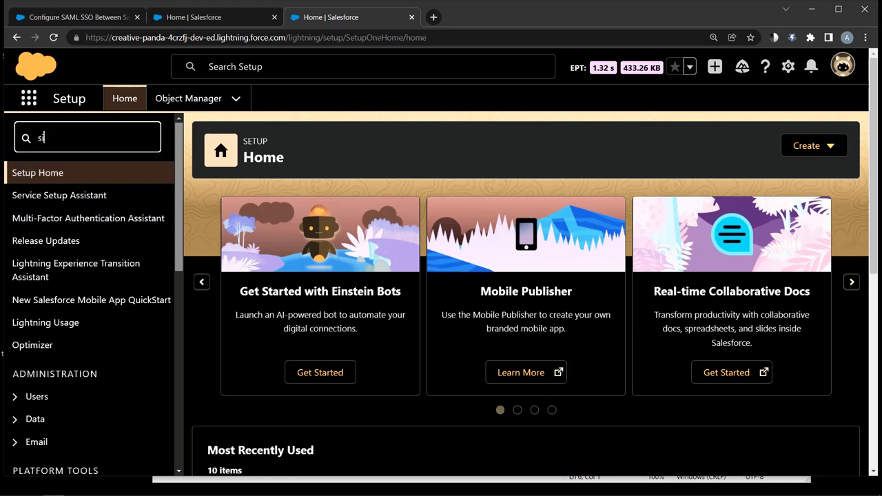
type("ngle")
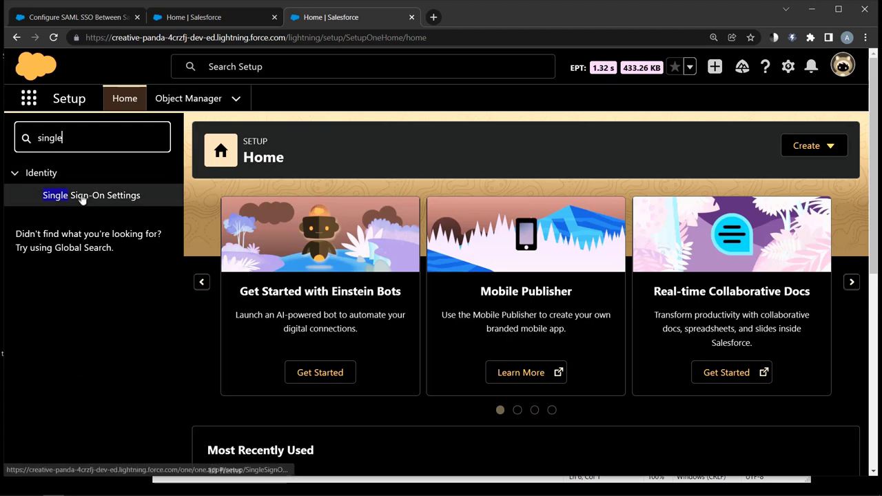
left_click(82, 196)
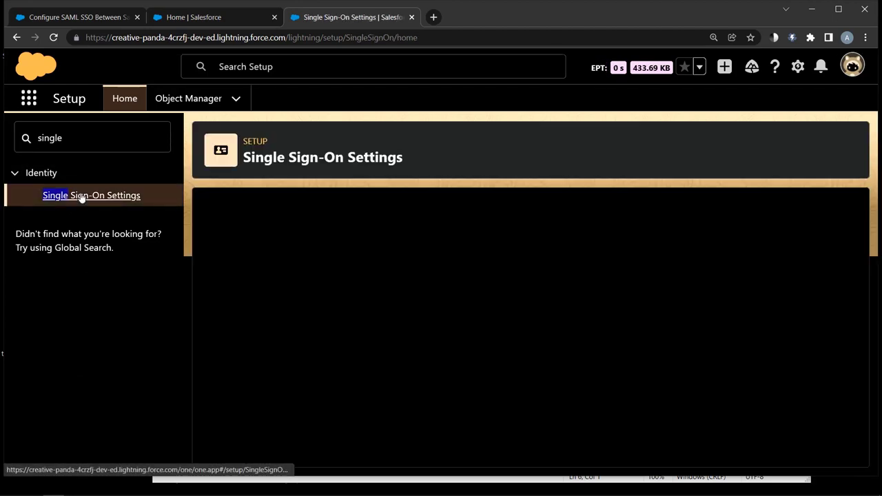
scroll(530, 328, "down", 2)
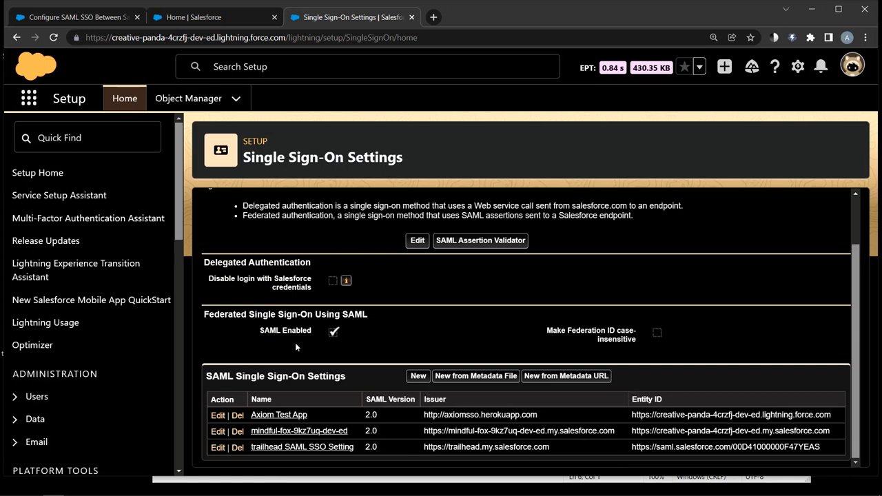
left_click(284, 432)
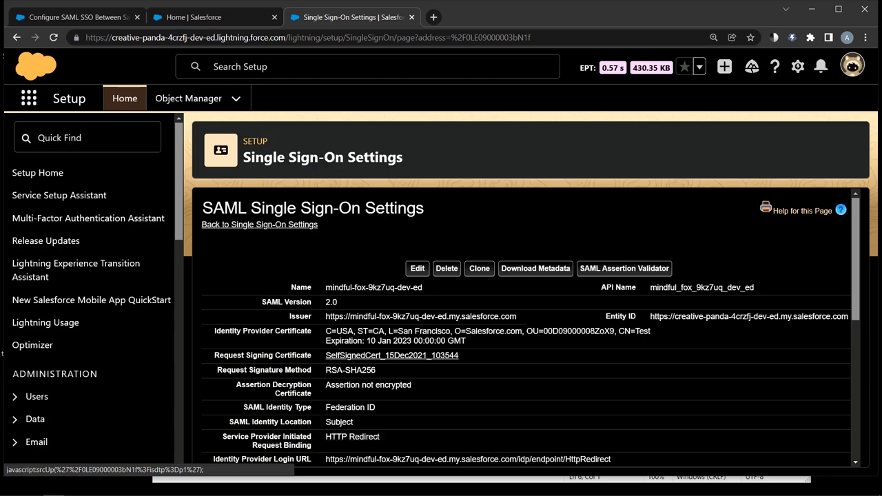
Copy the organization's Logout URL from the Endpoints section of the mindful-fox-9kz7uq-dev-ed SAML configuration
scroll(527, 326, "down", 3)
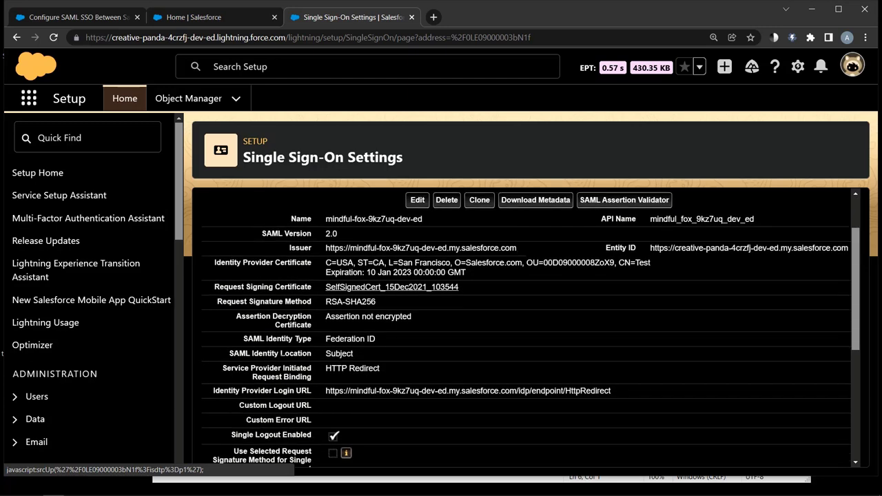
scroll(274, 358, "down", 2)
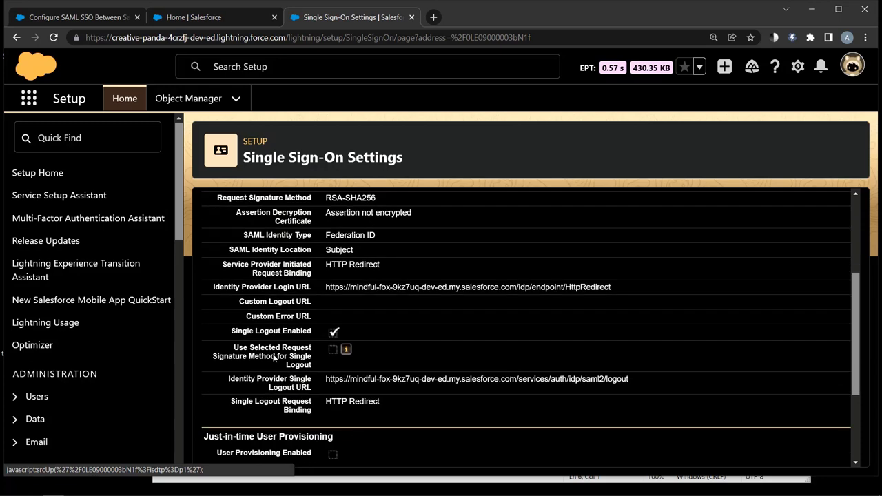
scroll(276, 356, "down", 3)
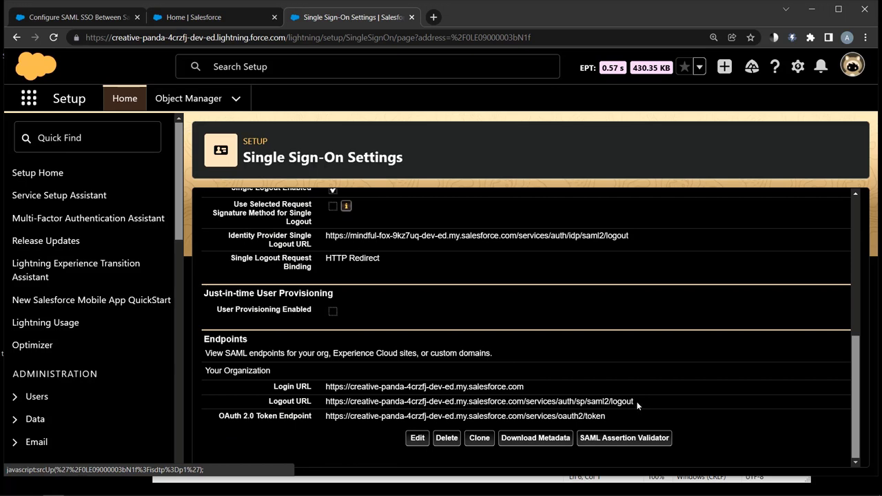
left_click_drag(636, 406, 318, 405)
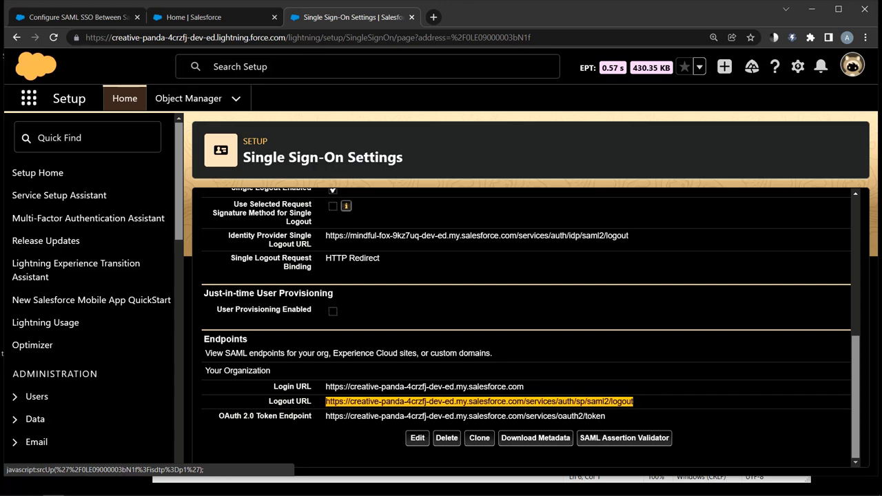
In the mindful-fox org's Setup, search "connected", go to Manage Connected Apps and open Test App's policies for editing
left_click(212, 15)
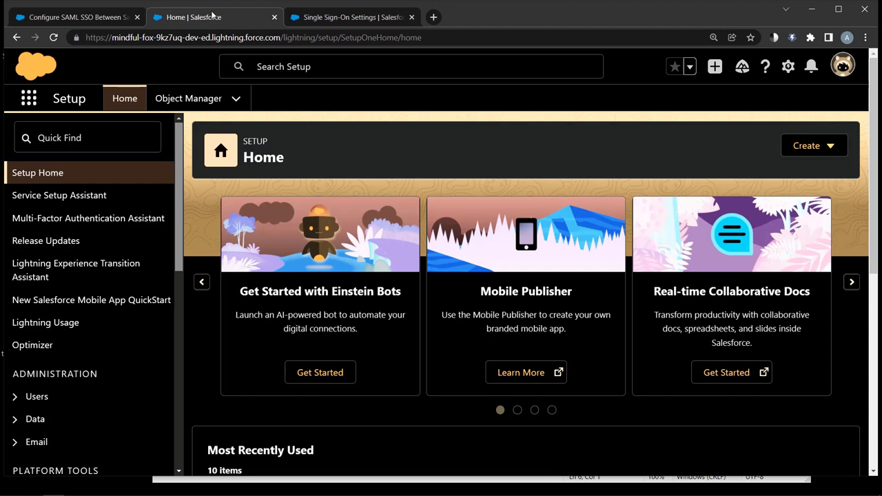
left_click(87, 137)
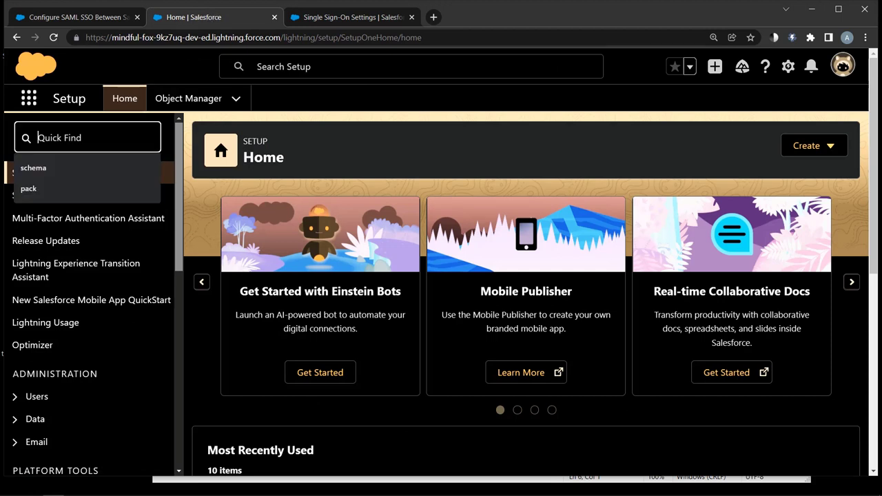
type("c")
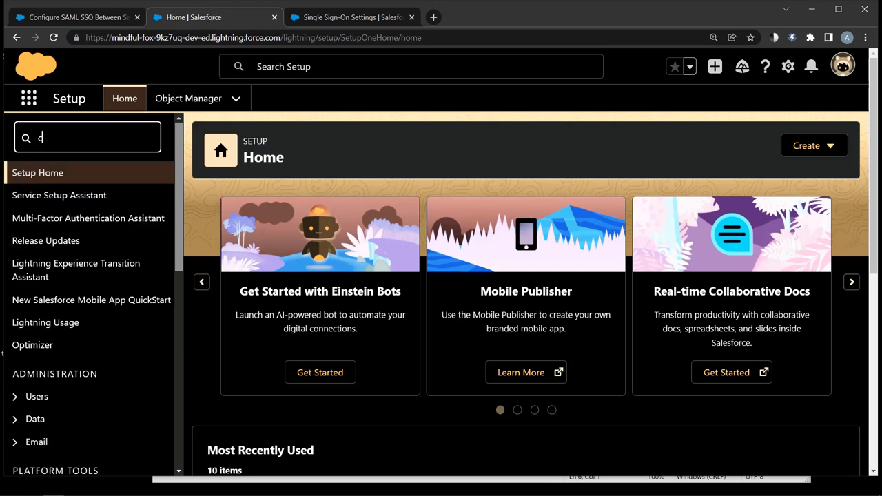
type("onnected")
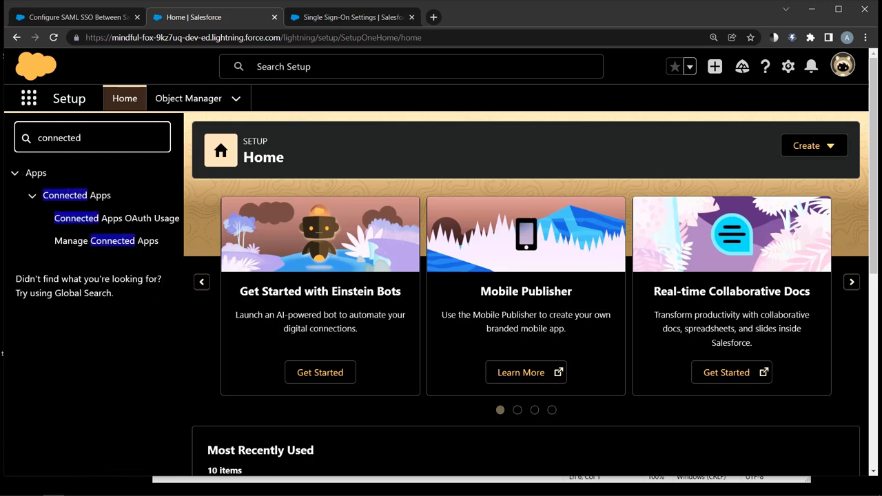
left_click(117, 240)
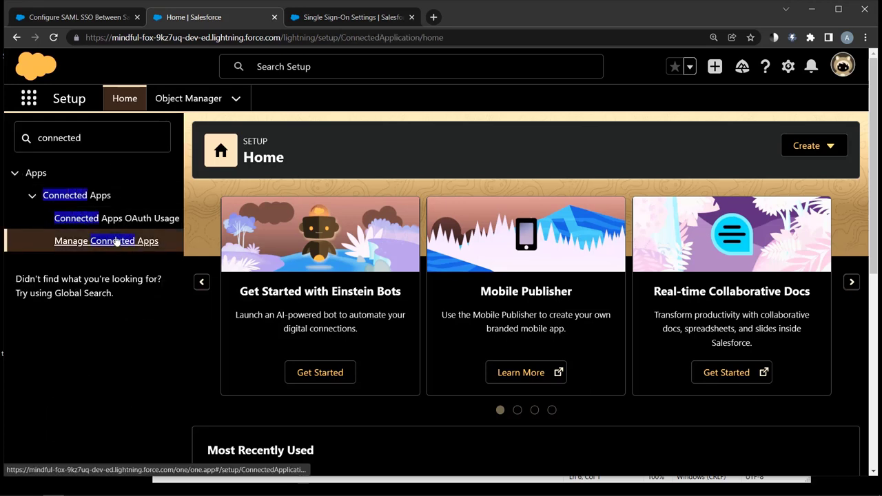
scroll(392, 283, "down", 2)
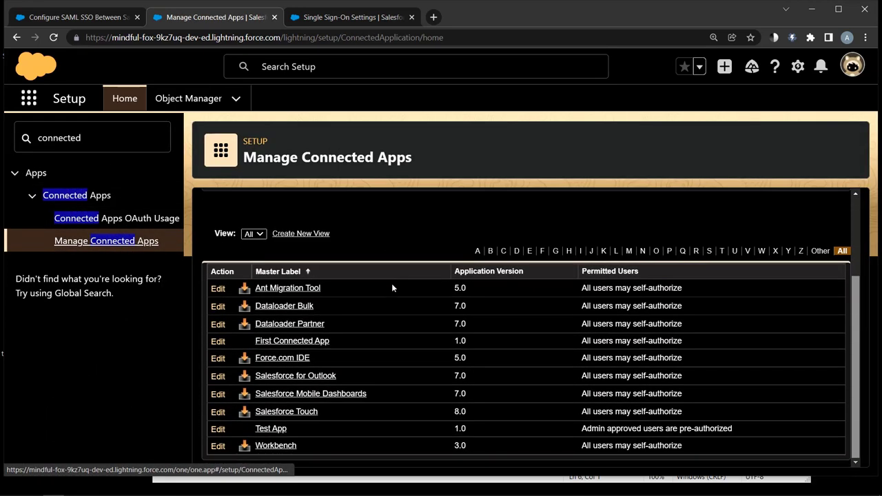
left_click(278, 428)
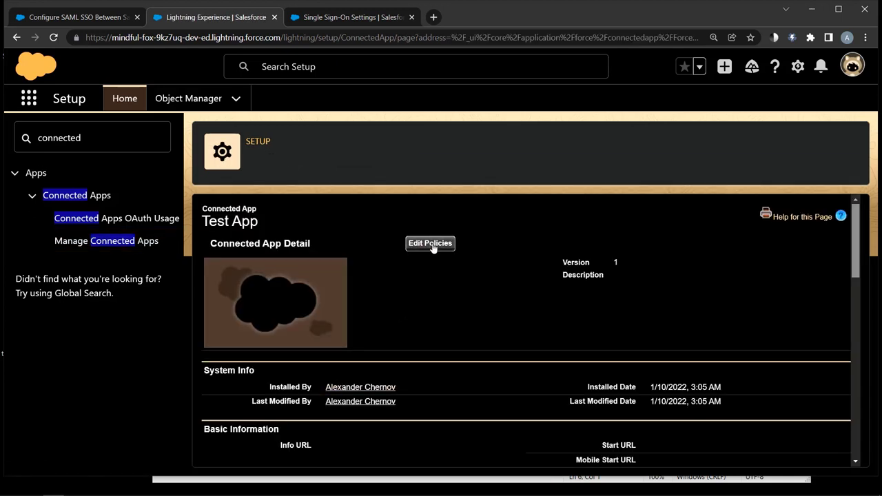
left_click(431, 244)
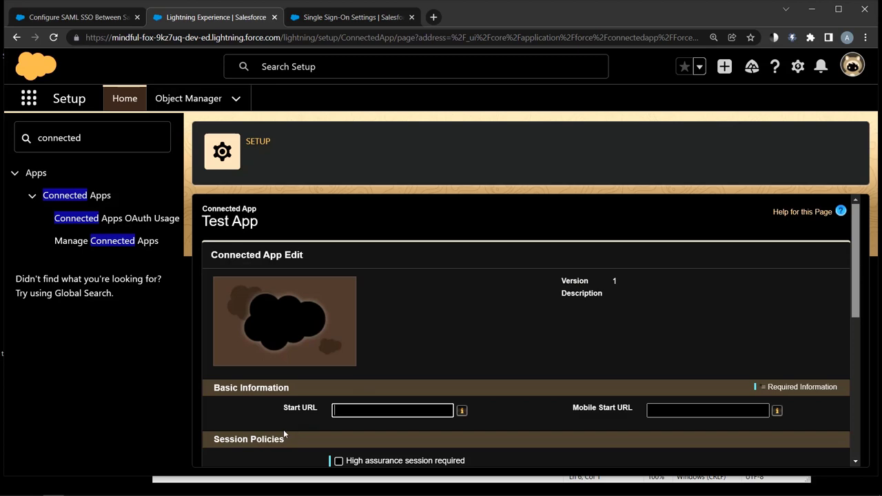
Enable single logout for Test App and paste the copied creative-panda logout URL as its Single Logout URL
scroll(283, 429, "down", 5)
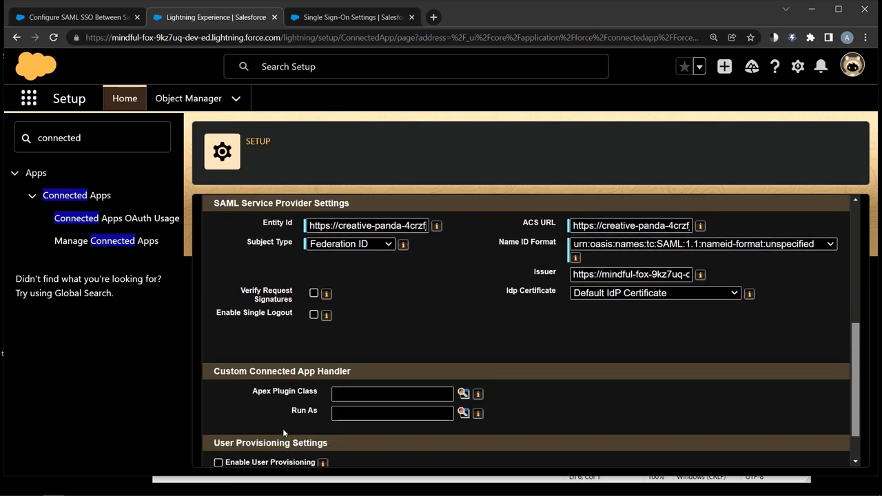
scroll(282, 432, "down", 1)
scroll(283, 433, "up", 2)
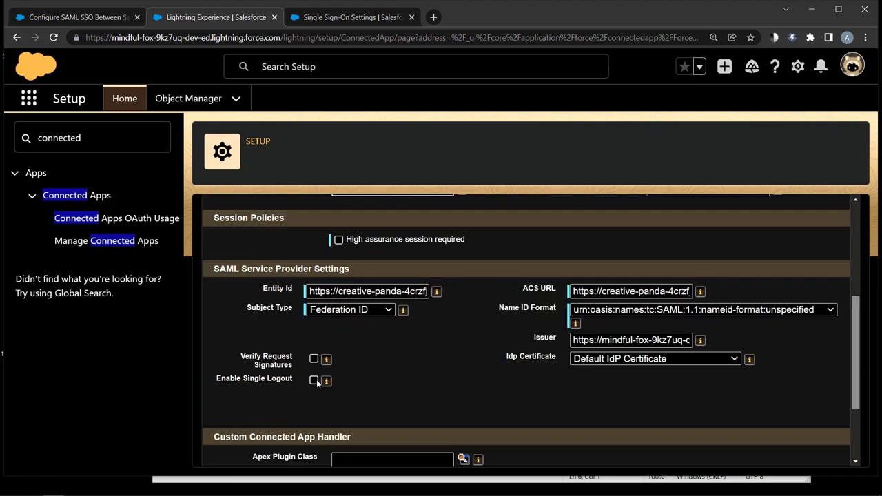
left_click(314, 381)
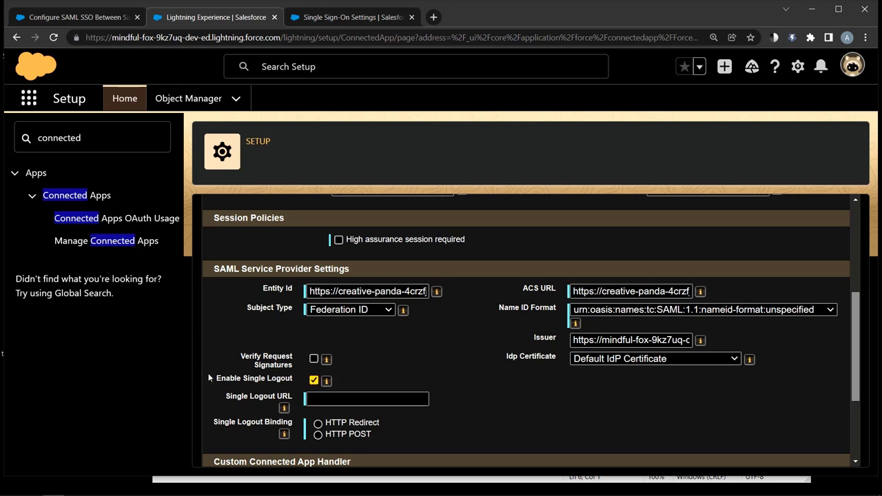
scroll(208, 378, "down", 1)
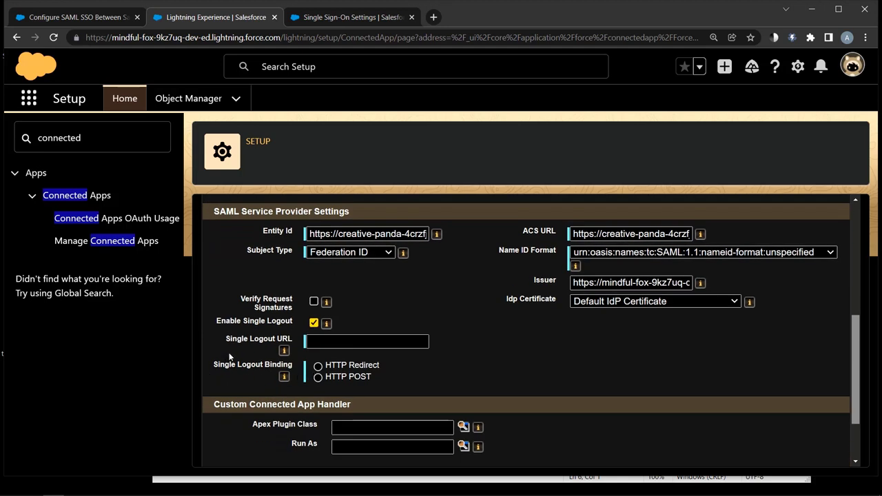
left_click(310, 344)
key("ctrl+v")
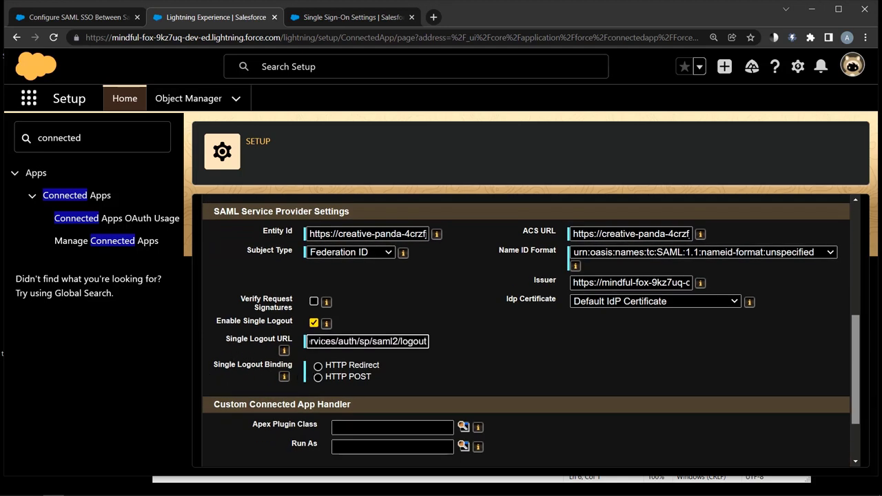
Set Test App's Single Logout Binding to HTTP Redirect and save the connected app policies
left_click(318, 366)
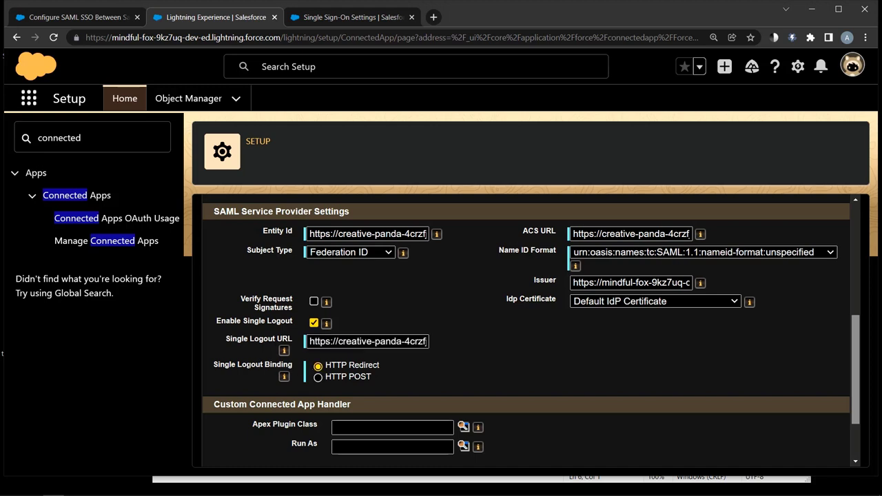
scroll(248, 365, "up", 5)
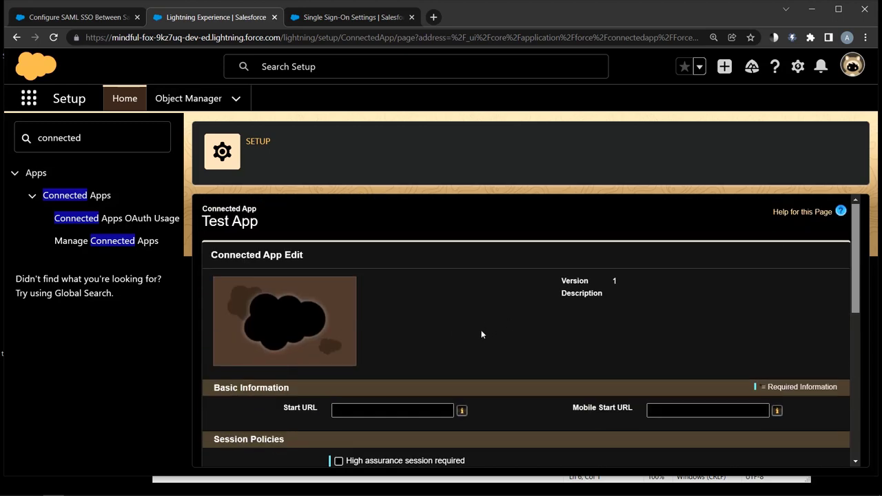
scroll(481, 334, "down", 5)
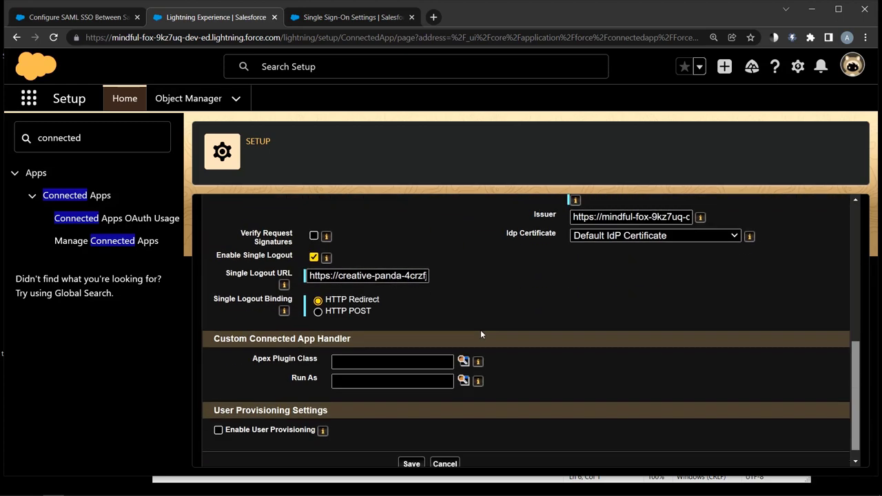
scroll(481, 329, "down", 1)
left_click(413, 448)
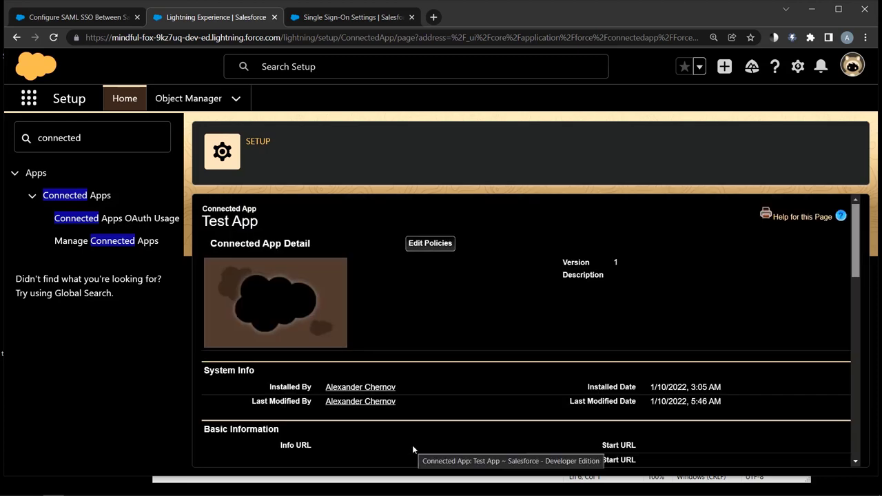
Return to the creative-panda org and log out of it to test single logout
left_click(328, 18)
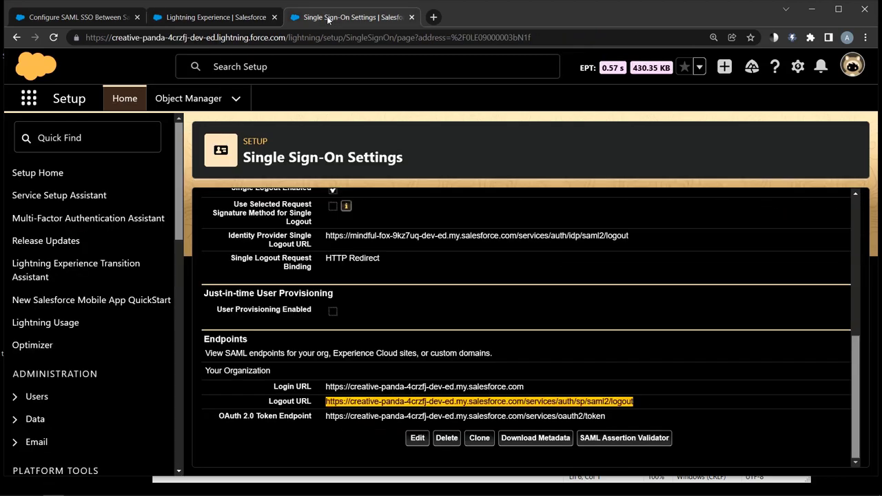
left_click(852, 66)
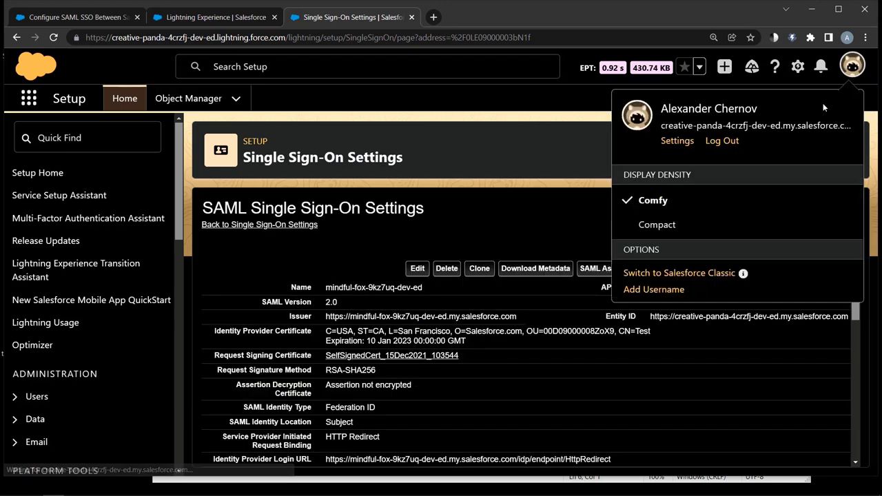
left_click(721, 141)
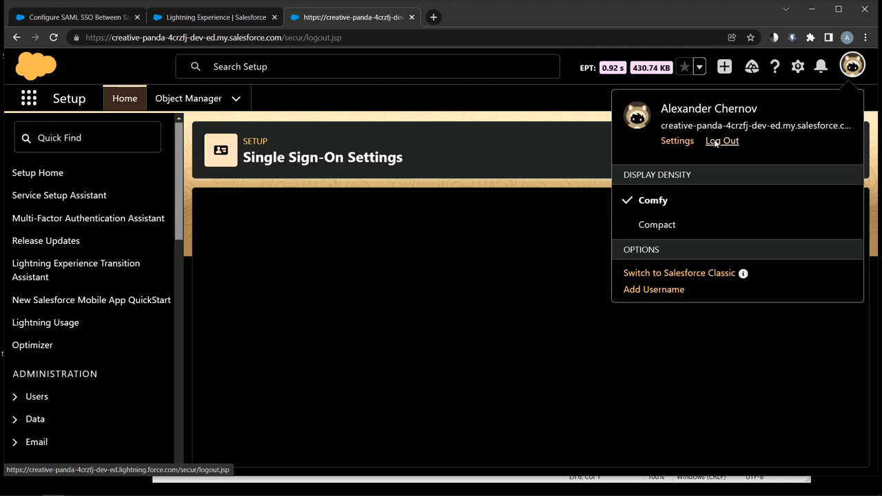